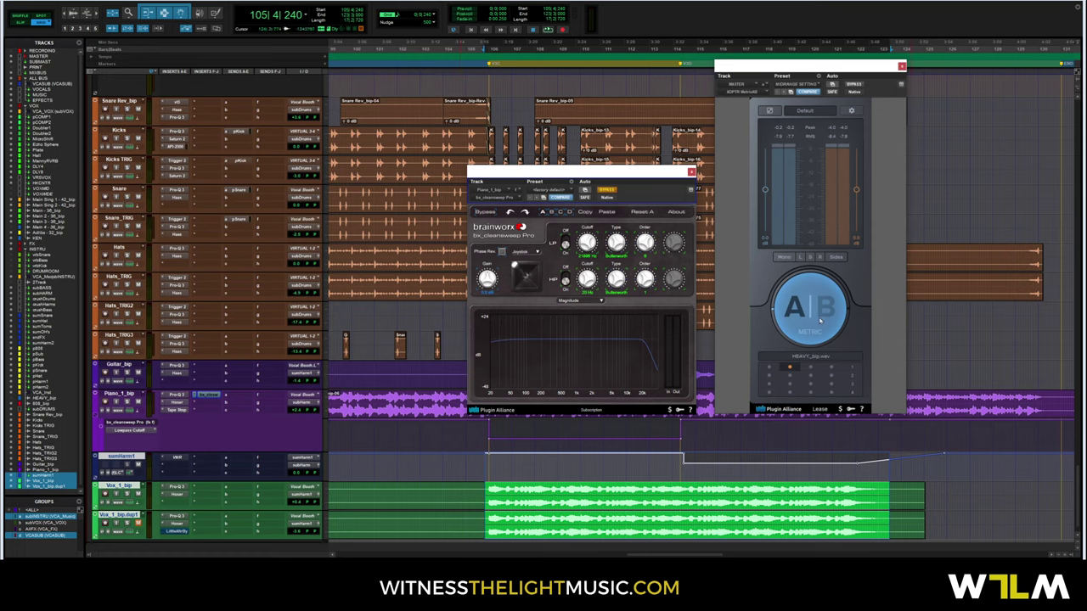
Play the song while toggling Metric AB from the reference track back to the mix.
left_click(819, 321)
key("space")
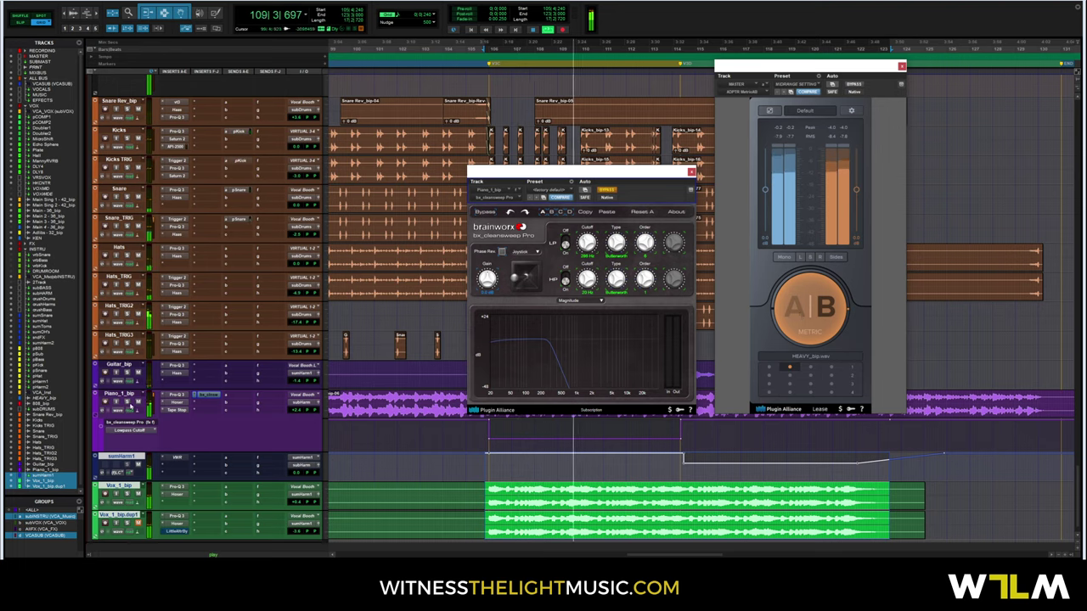
left_click(829, 327)
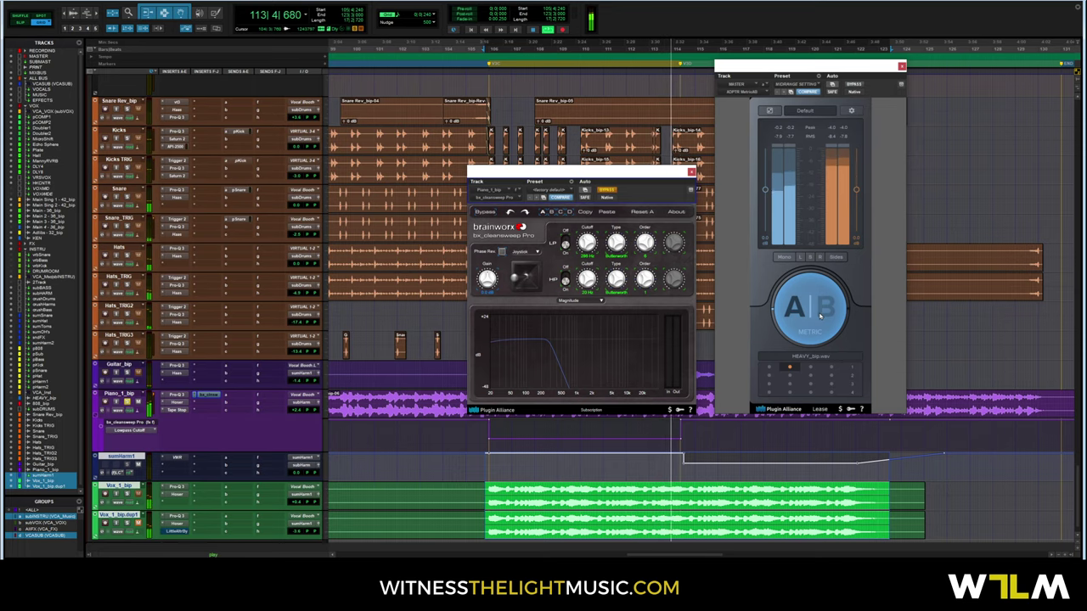
Stop playback and return to the start.
scroll(89, 219, "up", 5)
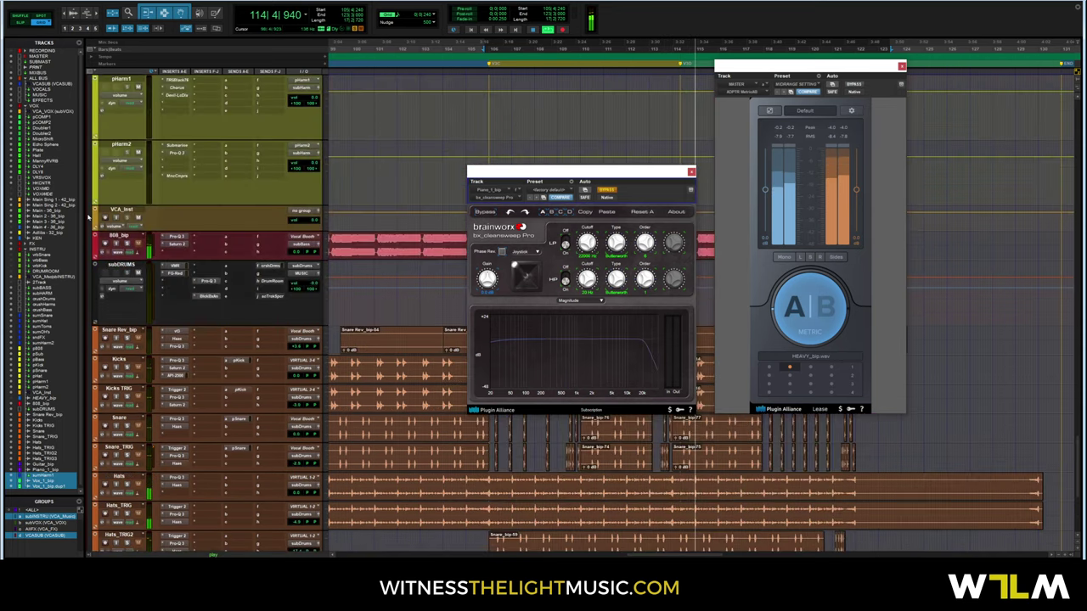
scroll(88, 219, "up", 5)
scroll(127, 297, "down", 10)
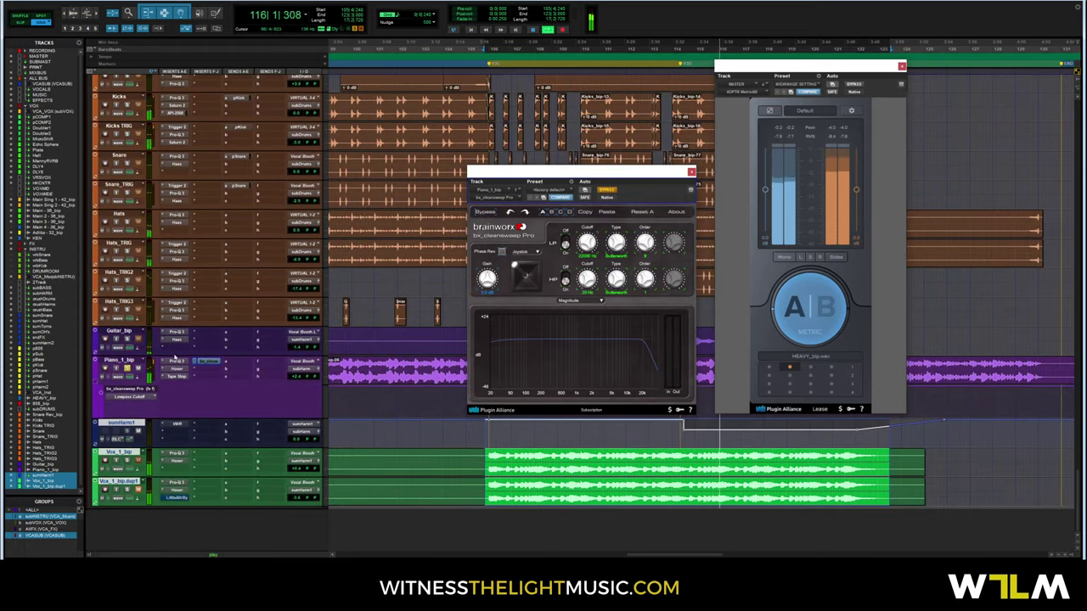
key("space")
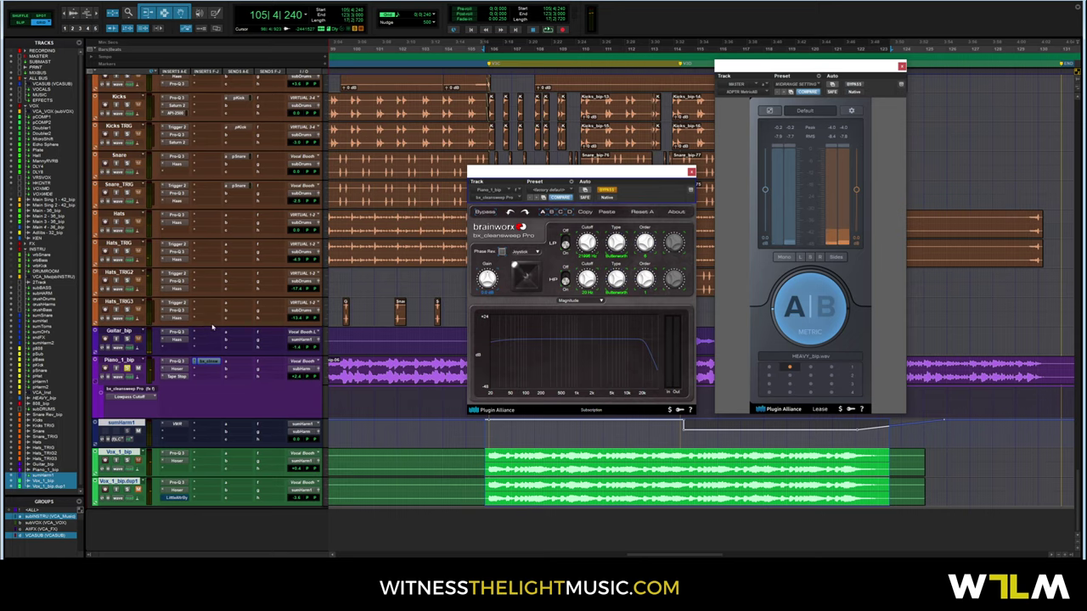
Move the bx_cleansweep Pro window to the lower right, off the tracks.
scroll(216, 323, "up", 6)
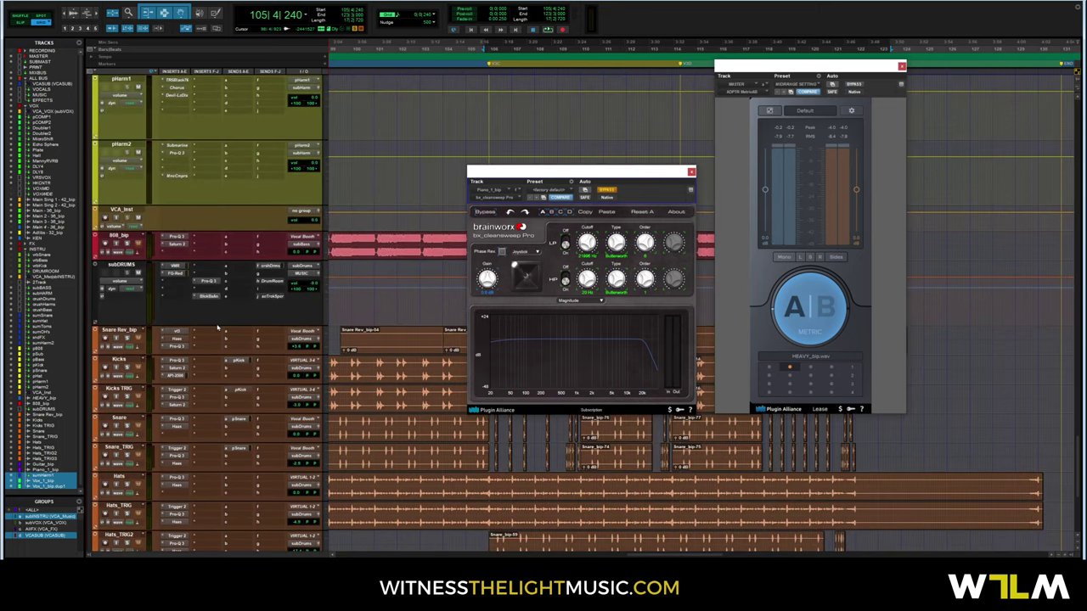
scroll(225, 323, "up", 10)
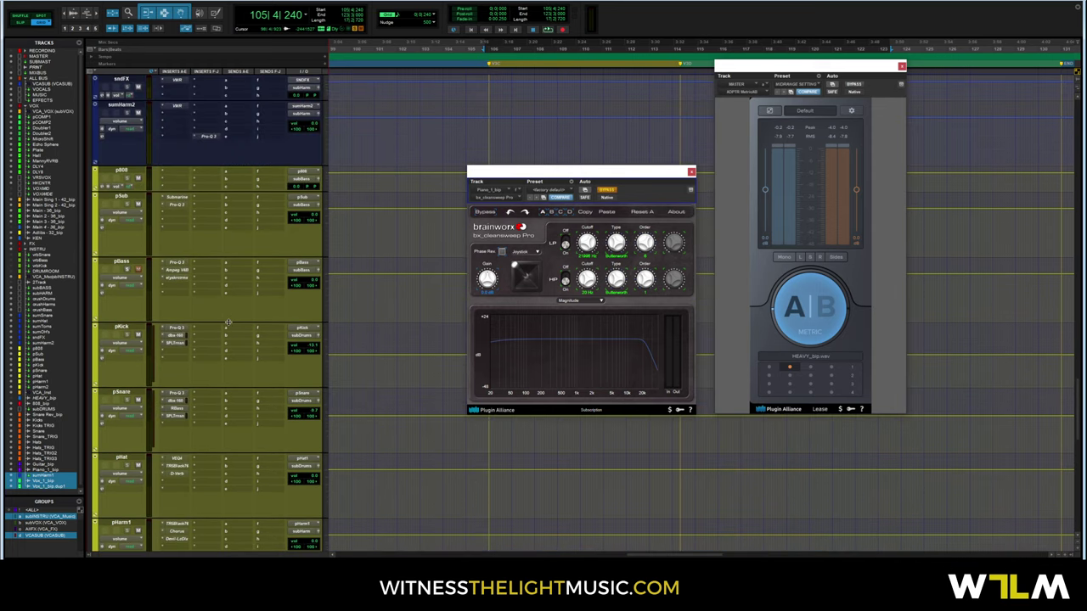
scroll(232, 321, "down", 15)
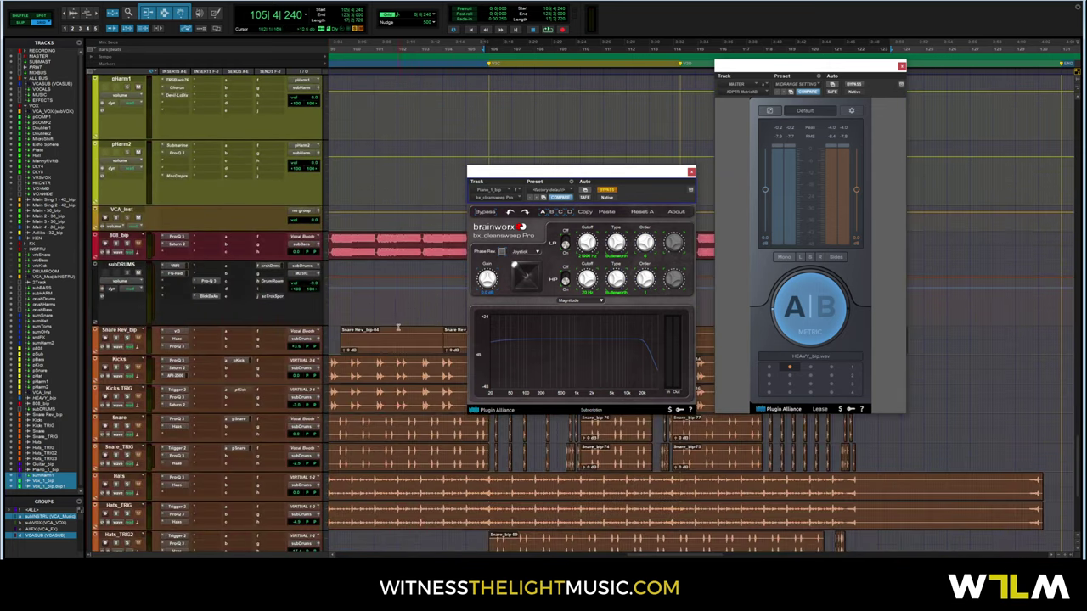
left_click_drag(606, 171, 890, 221)
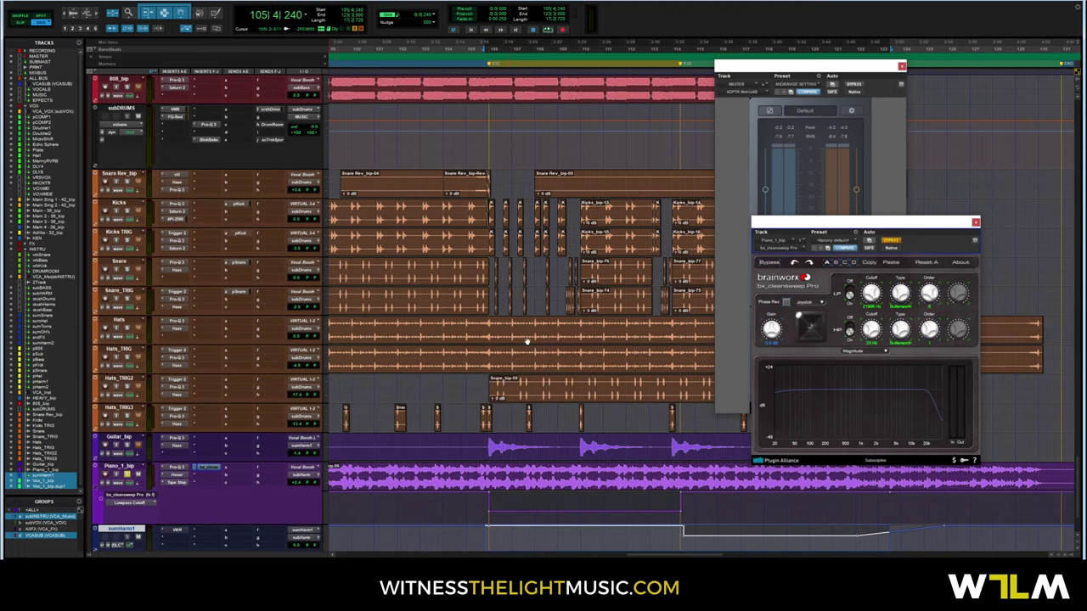
scroll(609, 329, "up", 10)
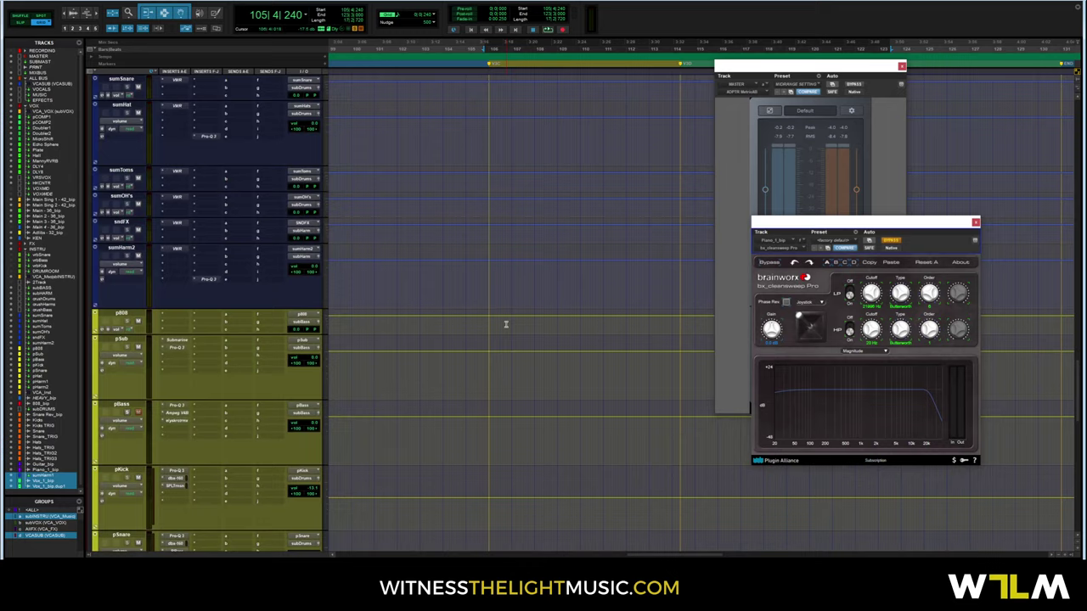
scroll(500, 327, "down", 10)
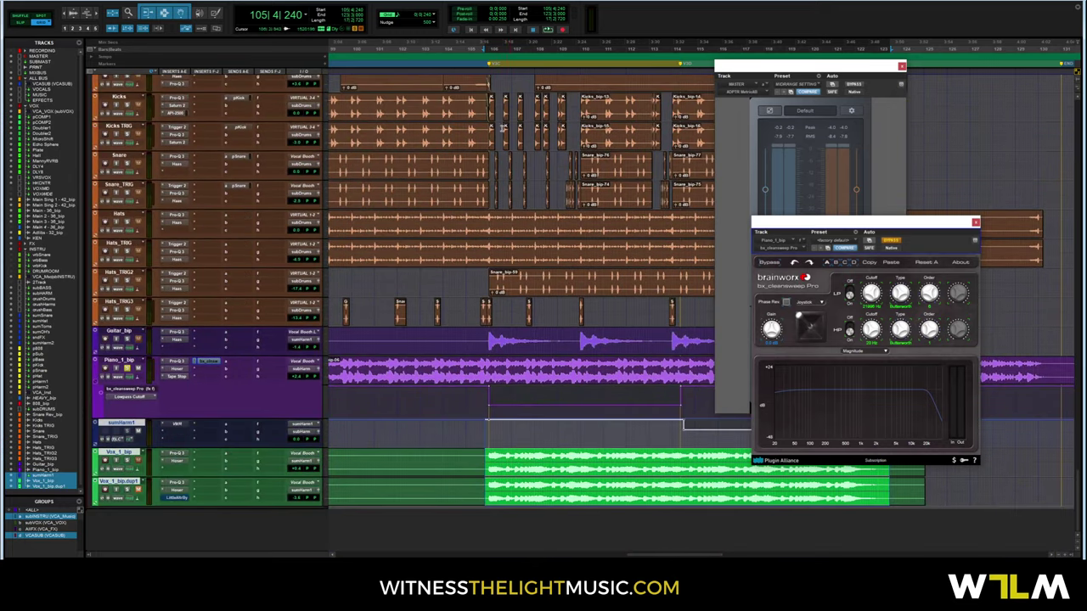
Move the Metric AB window to the right edge of the screen.
left_click_drag(770, 74, 930, 69)
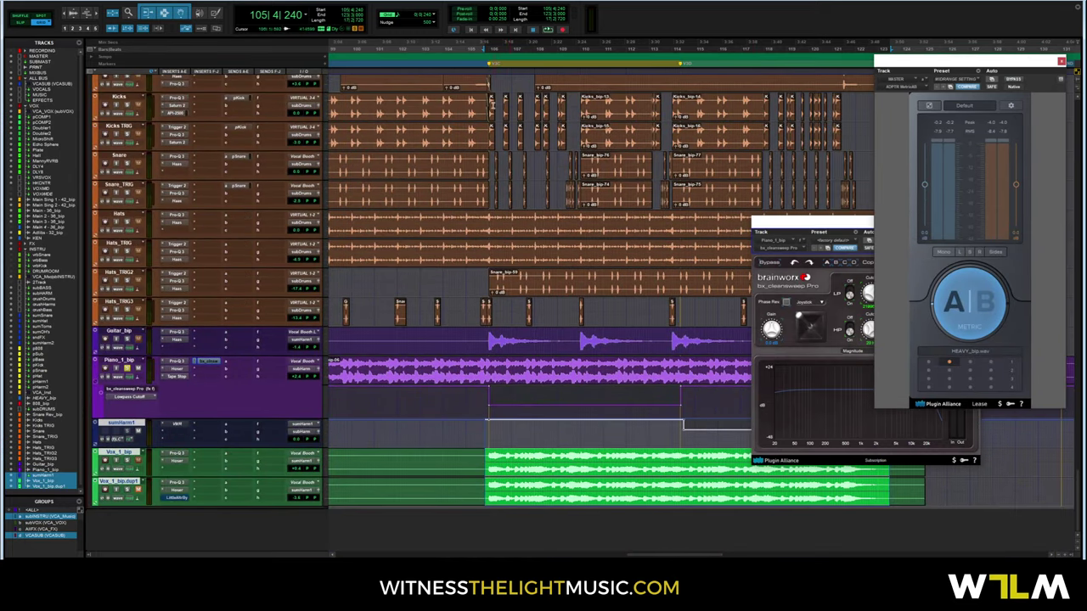
scroll(478, 236, "up", 15)
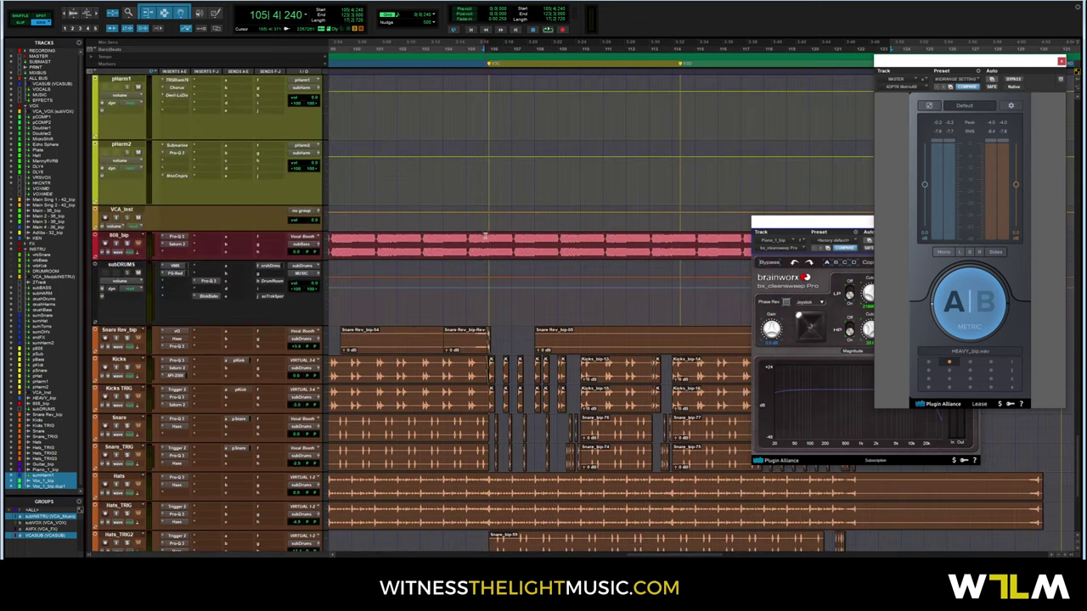
scroll(512, 230, "up", 5)
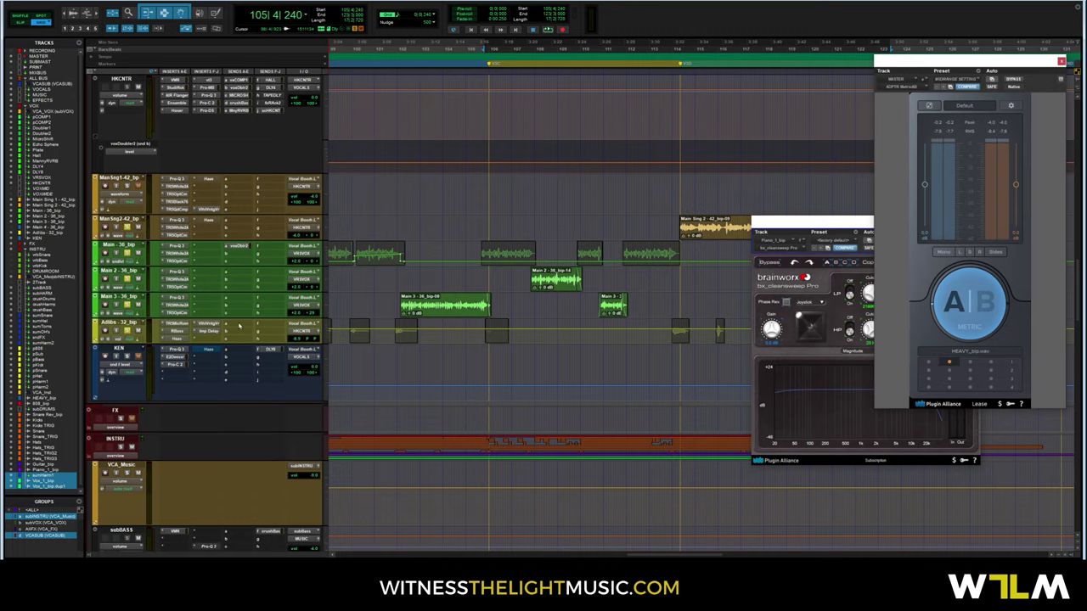
scroll(239, 325, "down", 6)
Bring the piano track back into view and start playback again.
scroll(359, 308, "up", 2)
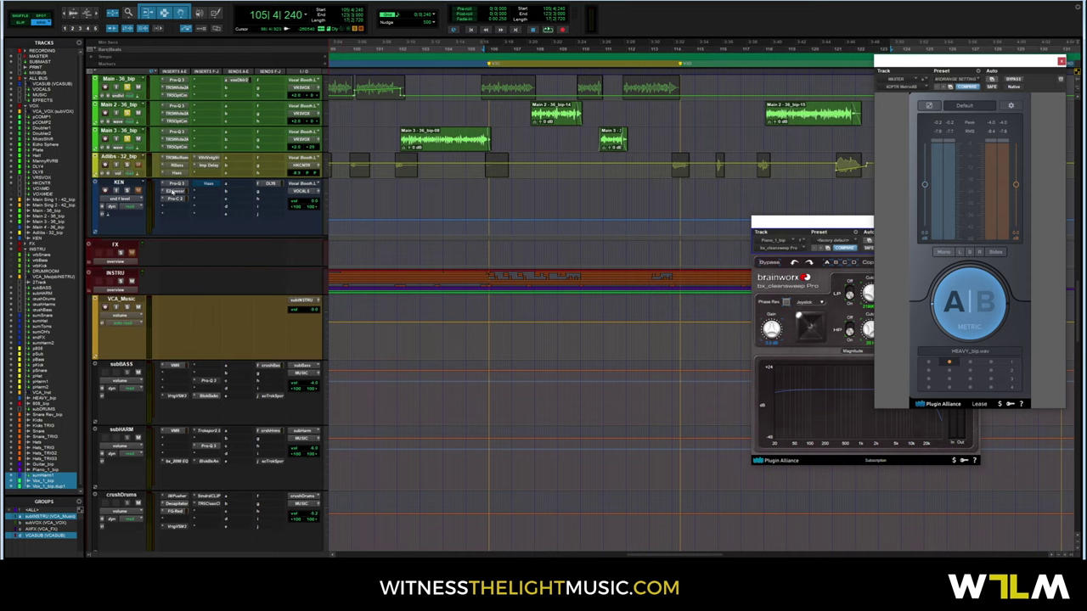
scroll(565, 301, "down", 15)
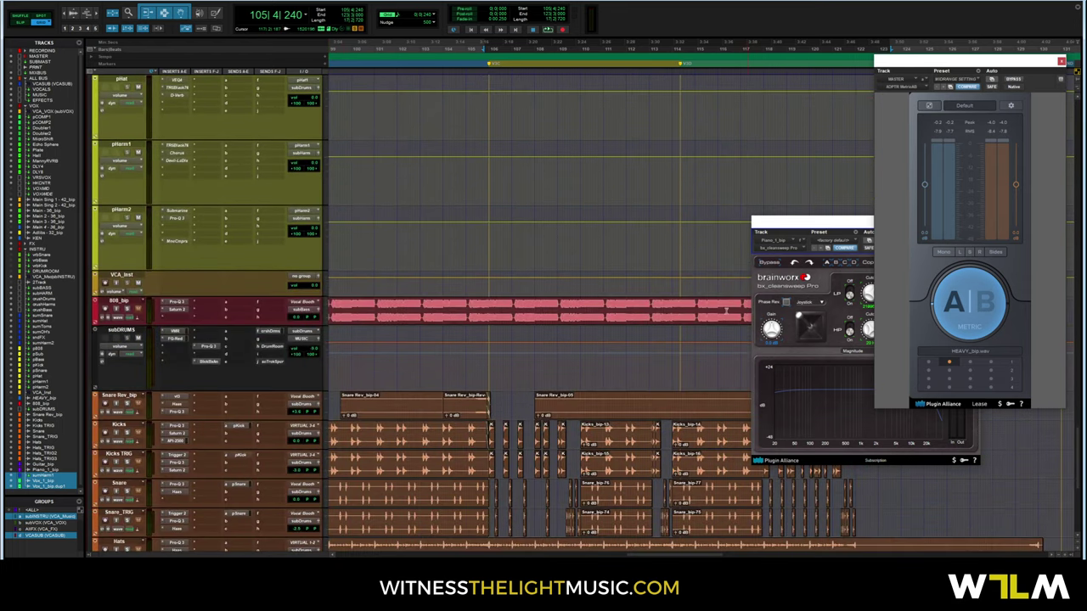
scroll(726, 311, "down", 10)
key("space")
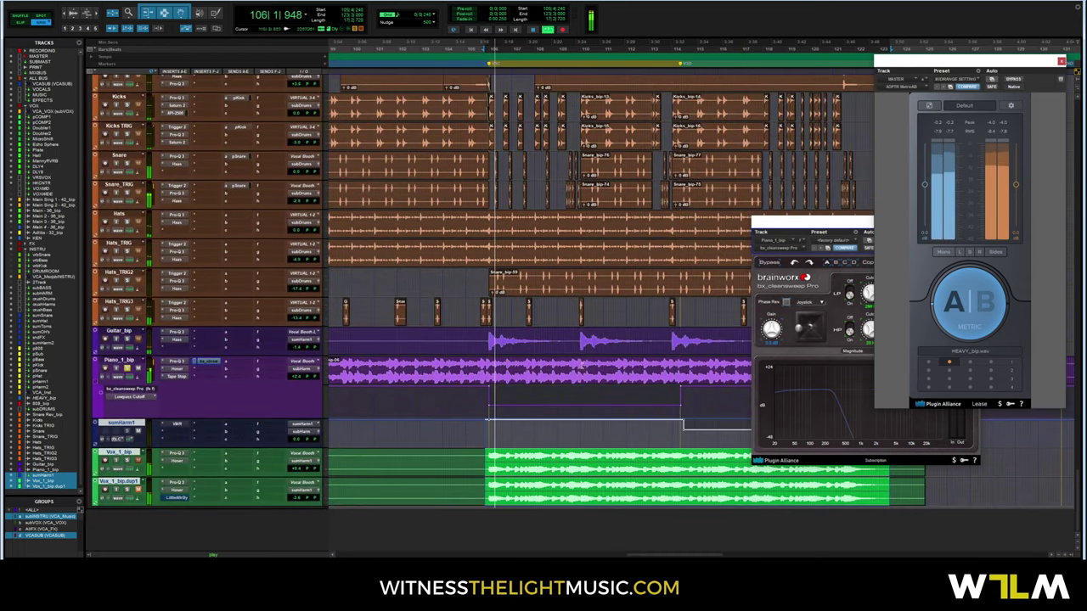
Move the cleansweep window up-left, stop playback, and take bx_cleansweep Pro out of bypass.
left_click(839, 230)
left_click_drag(840, 231, 718, 58)
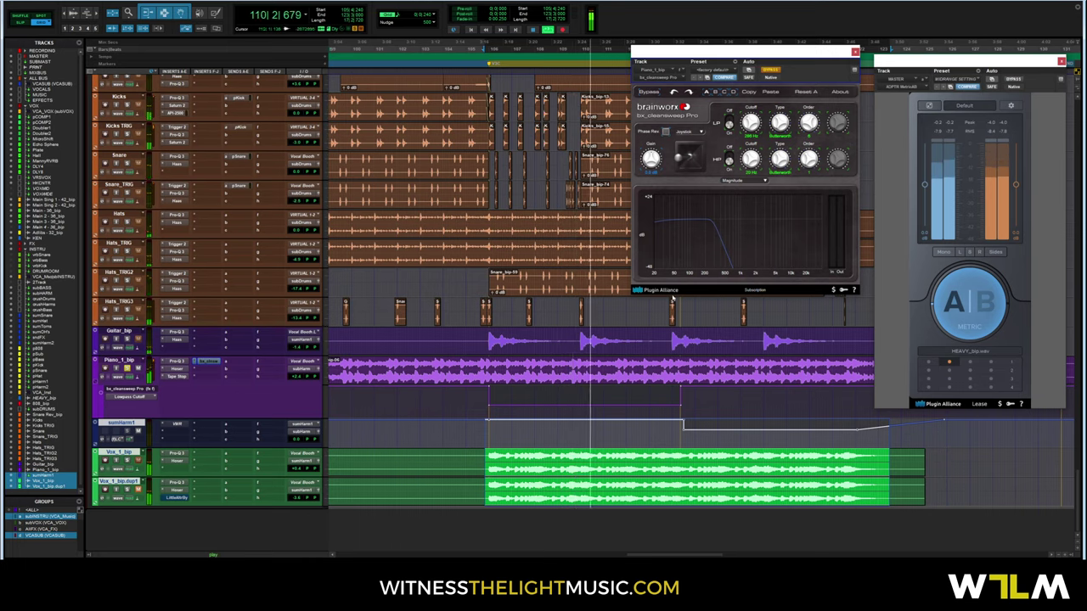
key("space")
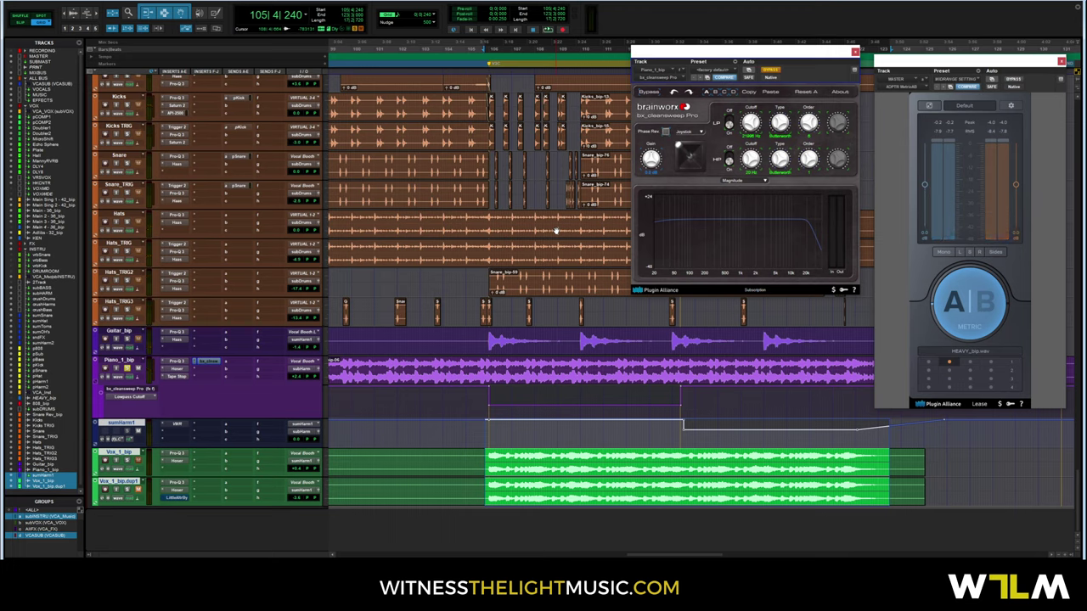
left_click(768, 71)
Nudge the cleansweep window and play through to bar 115 to hear the cutoff open.
left_click_drag(751, 52, 702, 77)
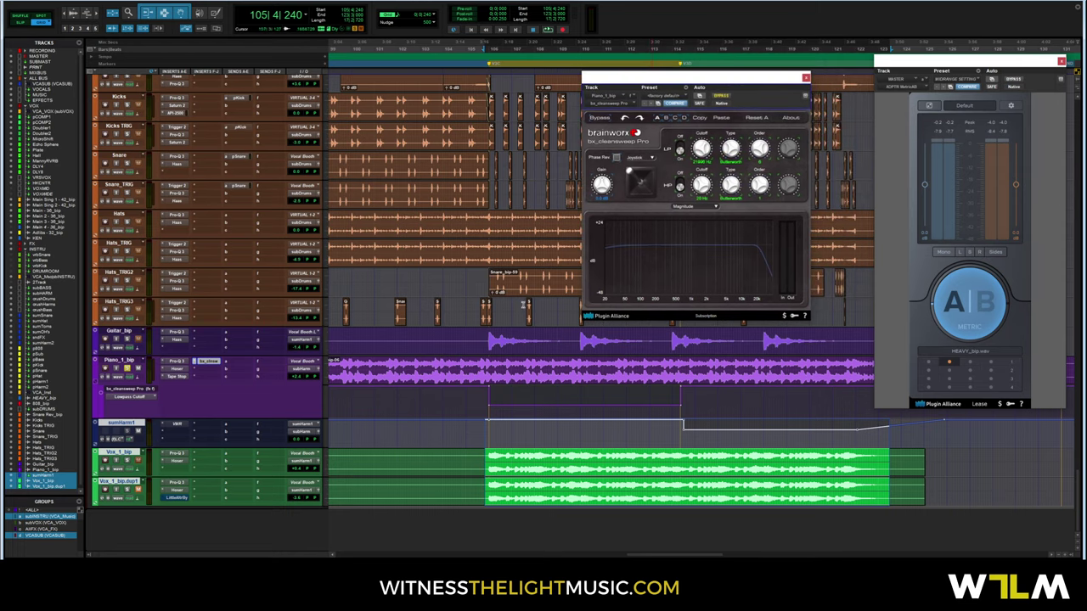
key("space")
key("space")
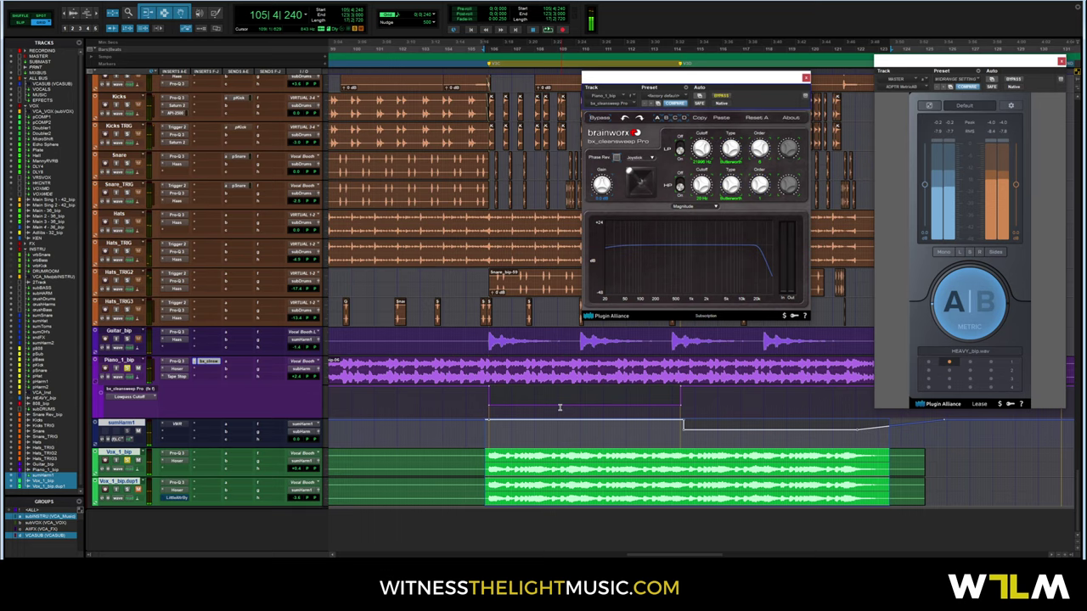
Select the range near bar 113 where the piano cutoff steps up and zoom in.
left_click_drag(663, 407, 888, 508)
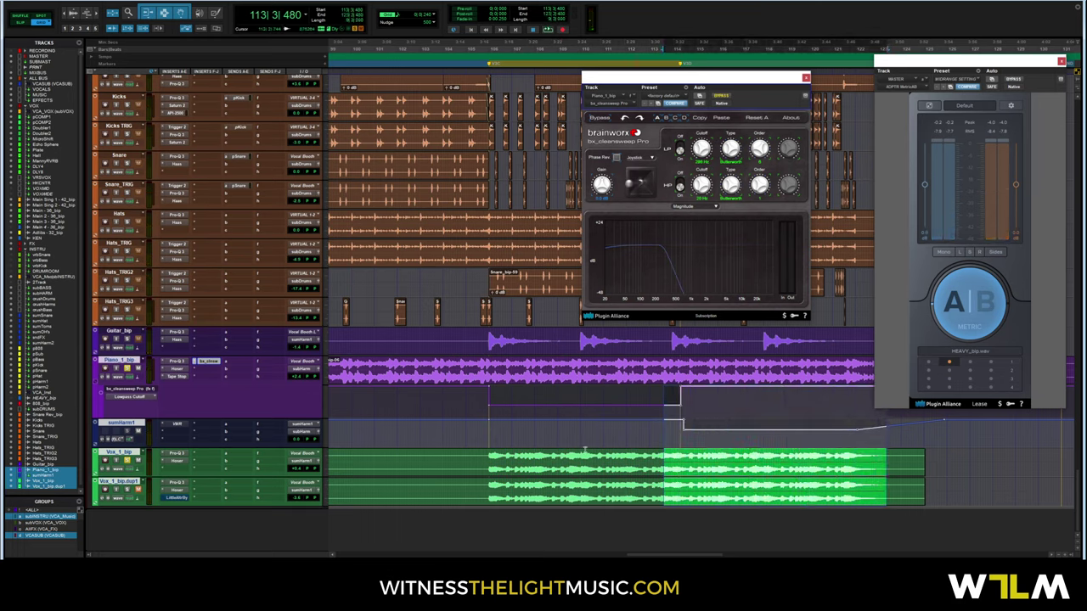
left_click(432, 395)
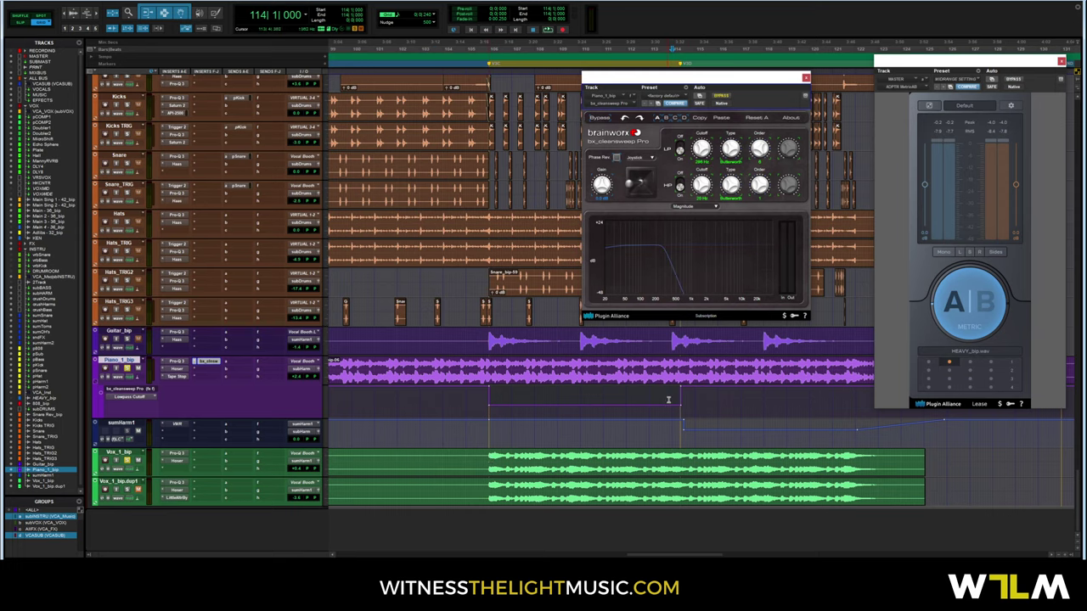
left_click_drag(669, 398, 720, 415)
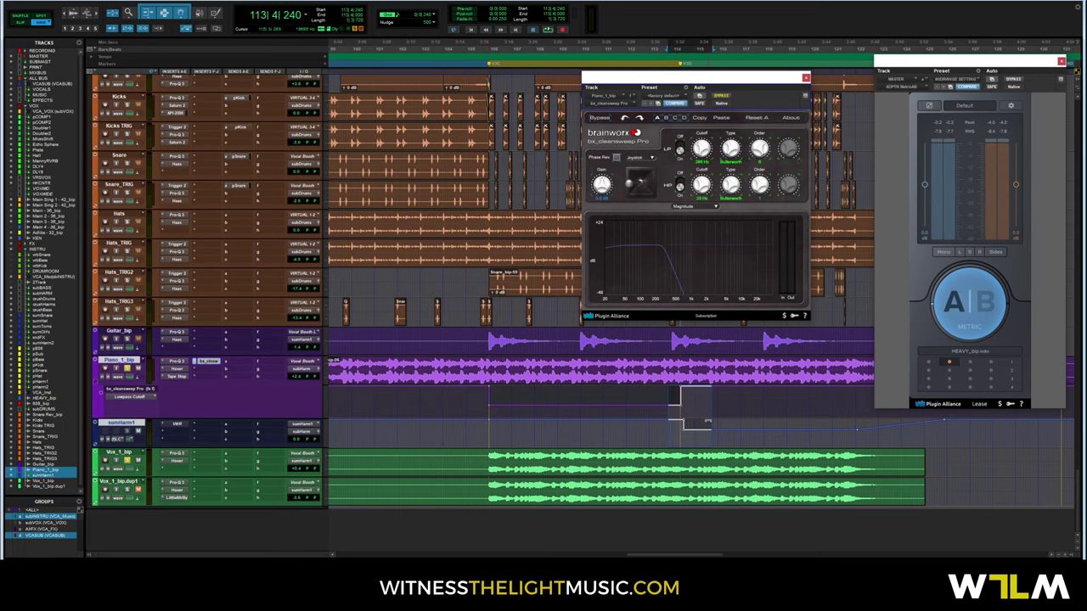
scroll(708, 422, "up", 2)
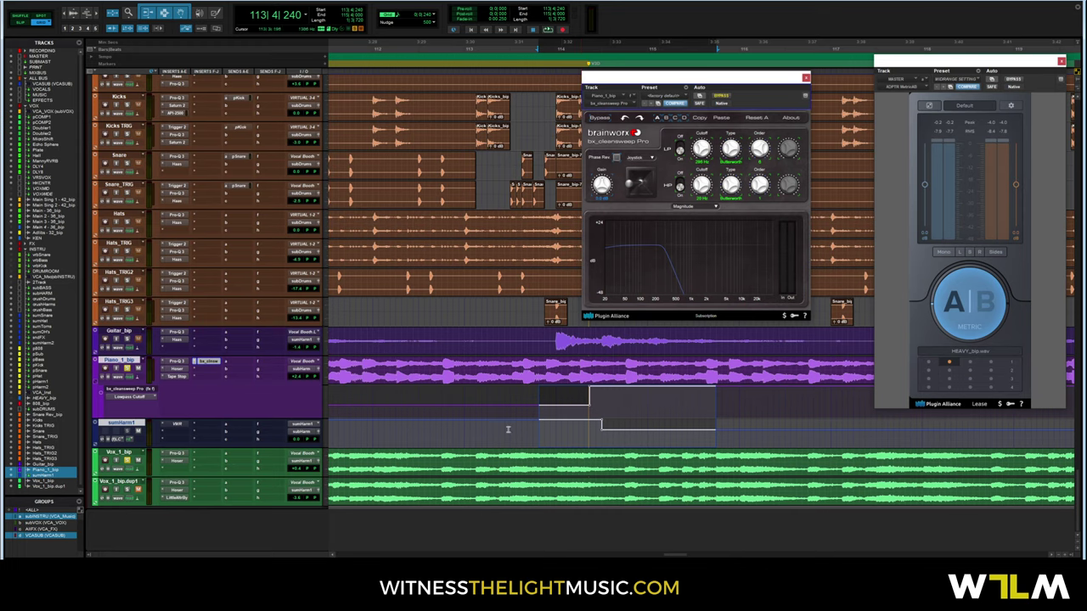
Play from bar 113 to hear the piano filter snap open, then zoom back out.
left_click(474, 433)
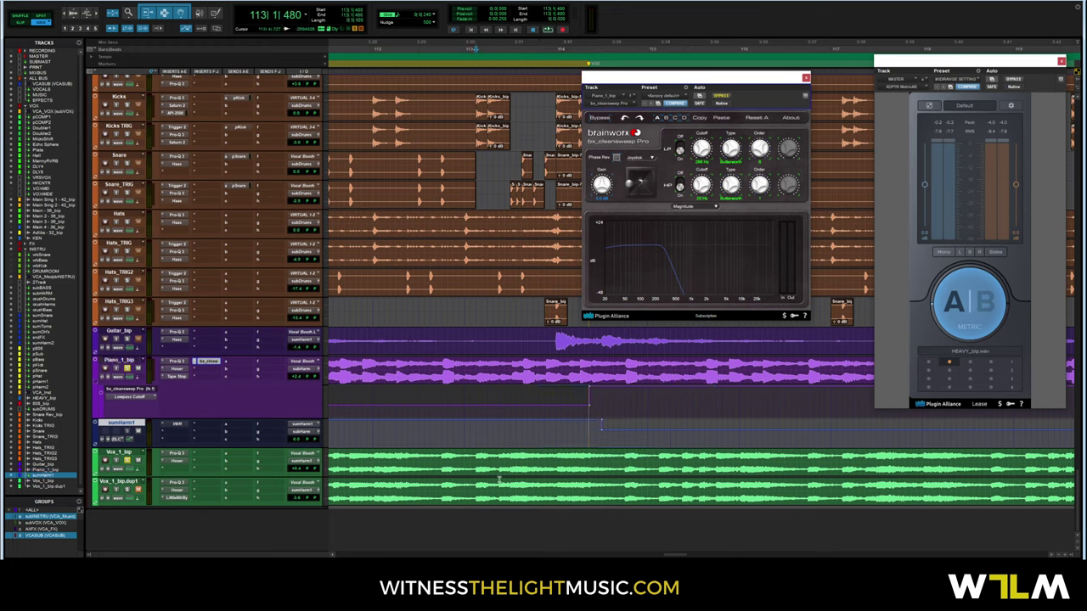
key("space")
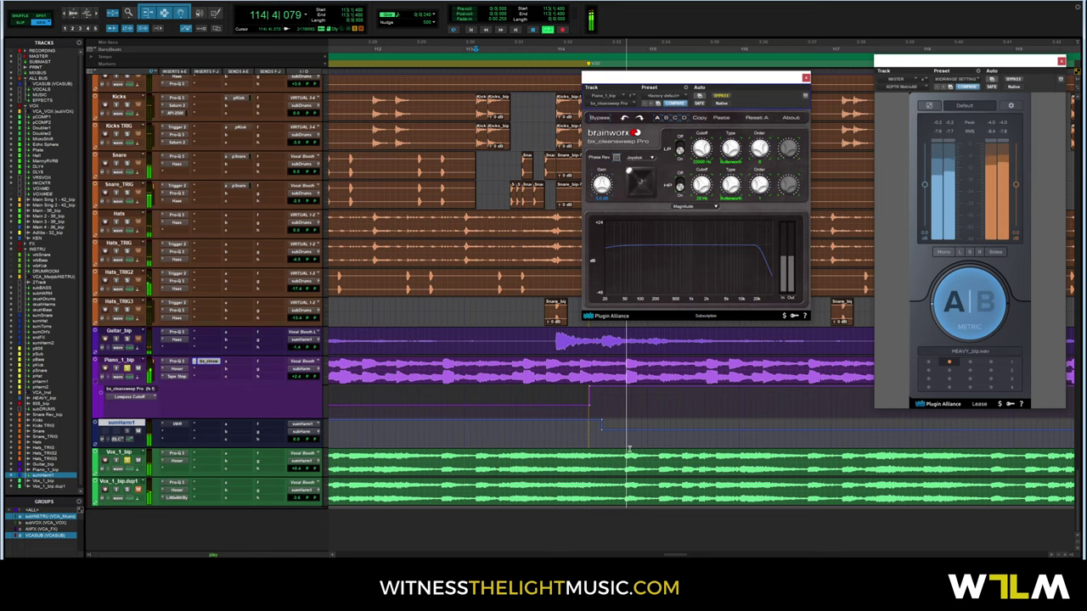
key("space")
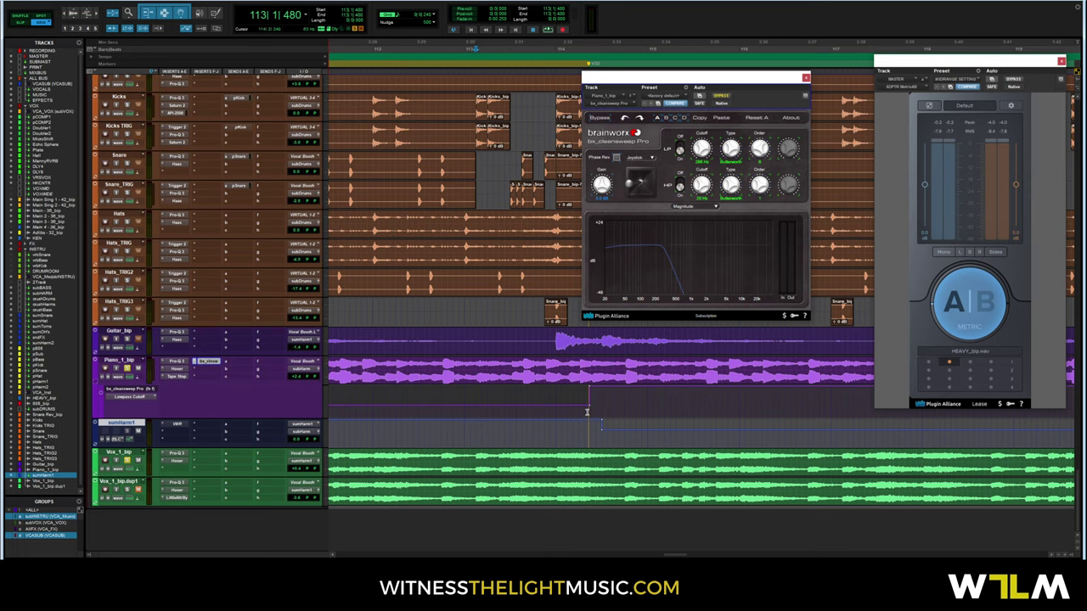
key("space")
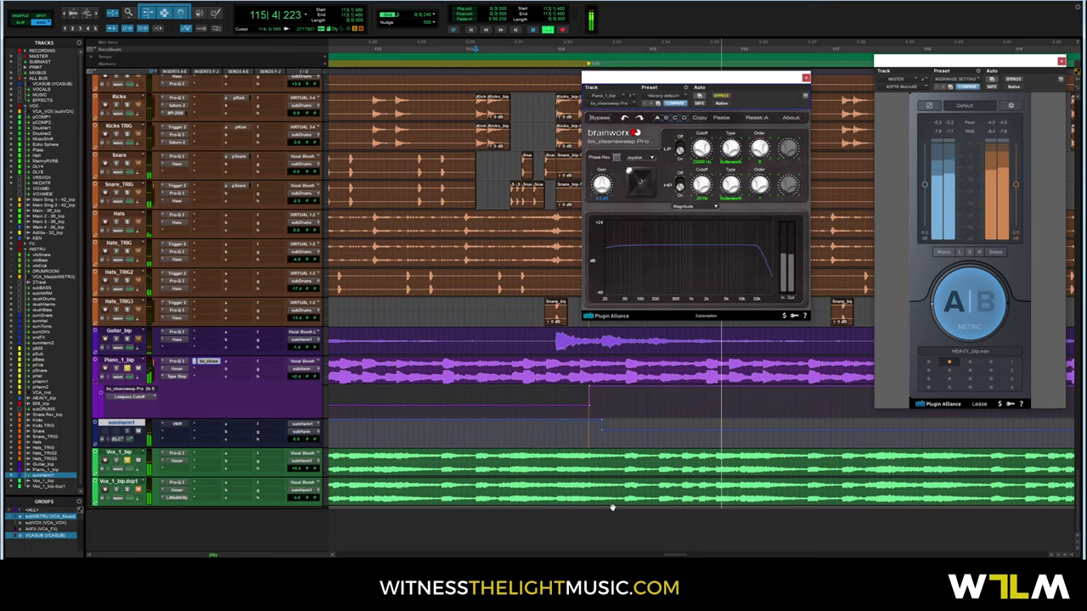
key("r")
key("r")
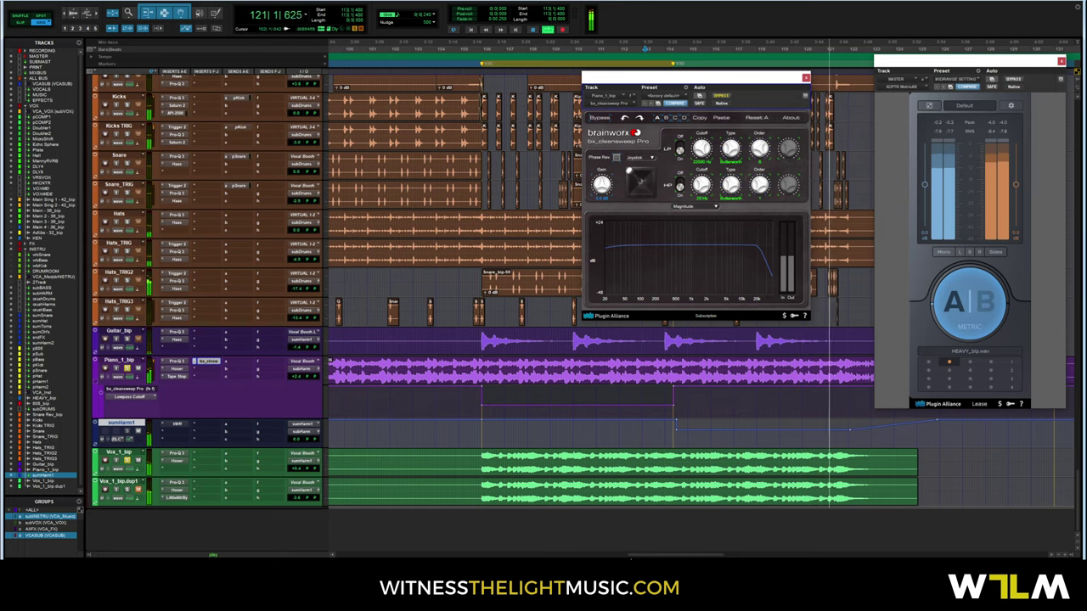
Stop playback and place the edit cursor on Piano_1_bip at bar 105.
scroll(682, 446, "right", 2)
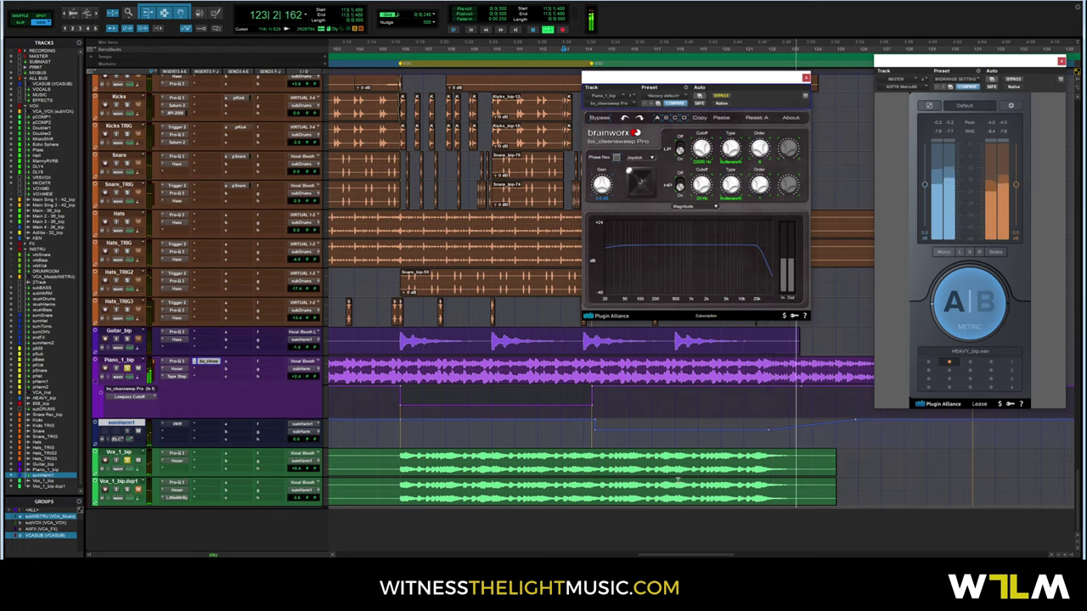
key("space")
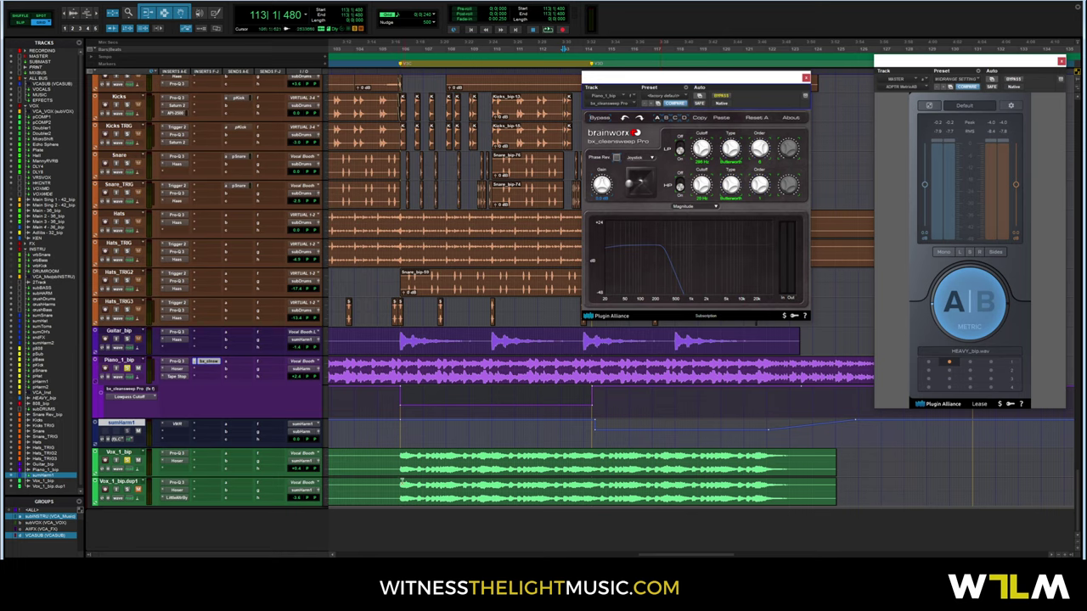
left_click(392, 406)
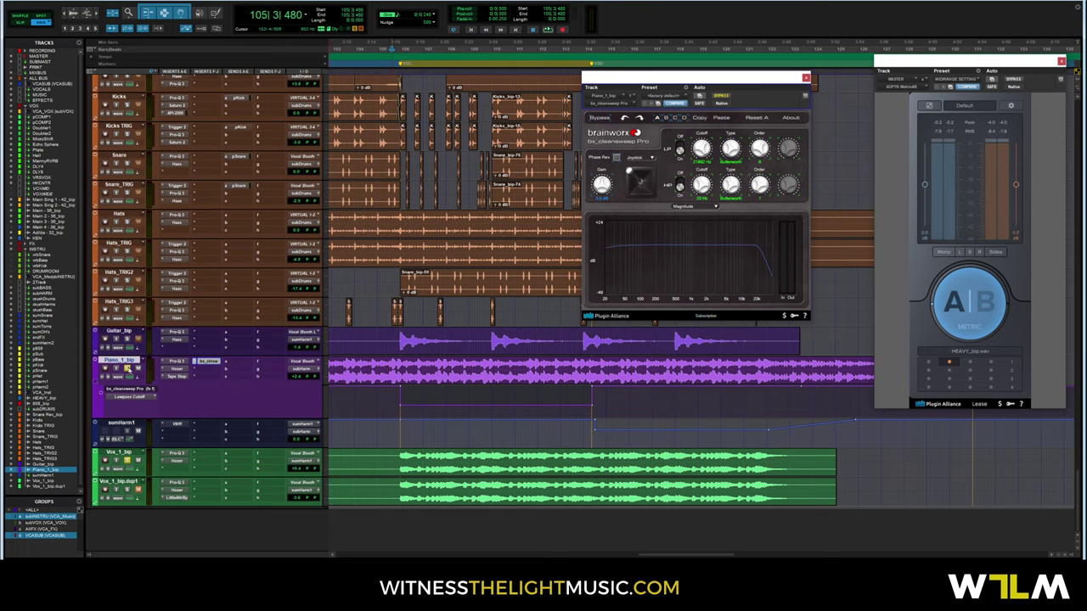
Play from bar 105 with the mix, then the Metric AB reference, and enlarge sumHarm1.
key("space")
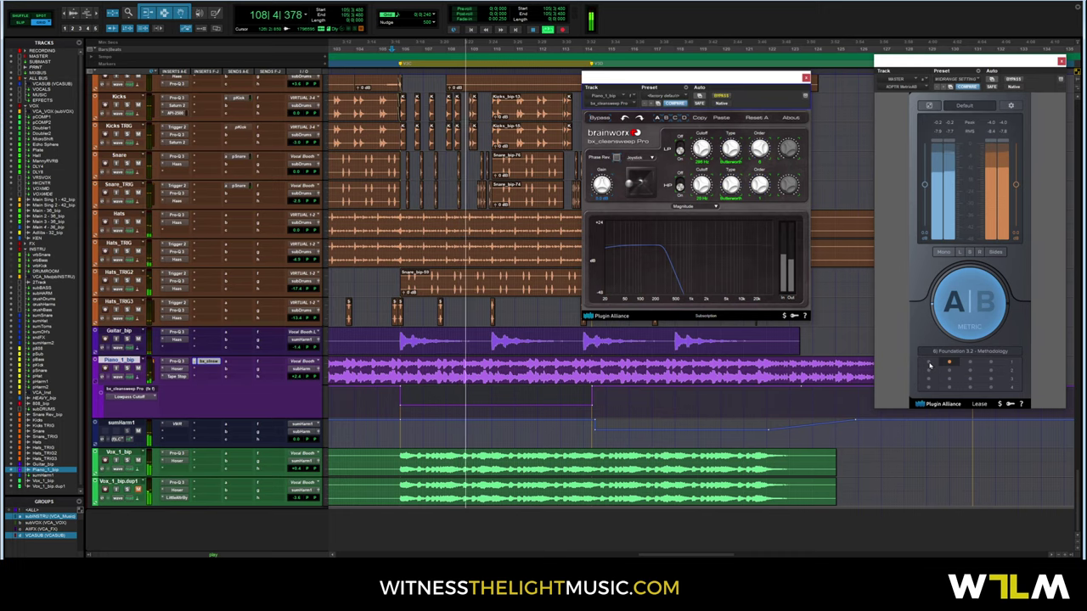
key("space")
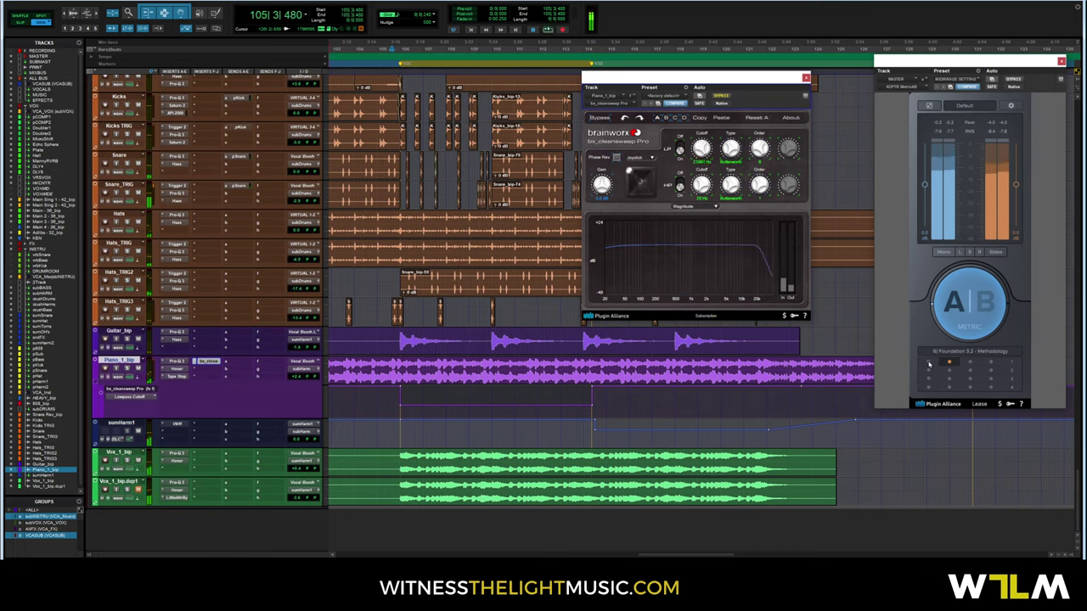
left_click(929, 363)
key("space")
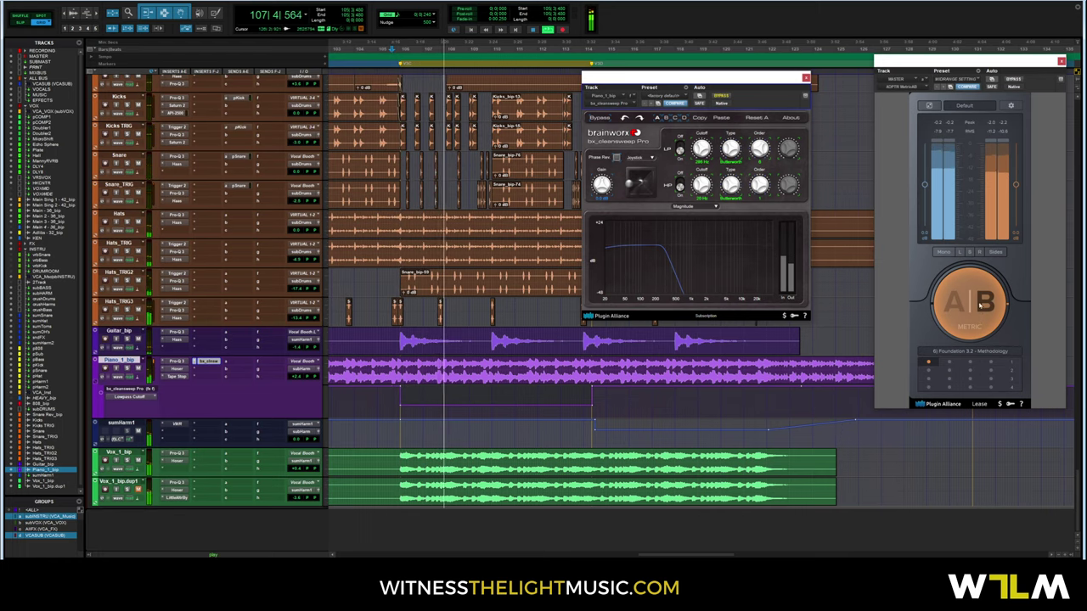
key("space")
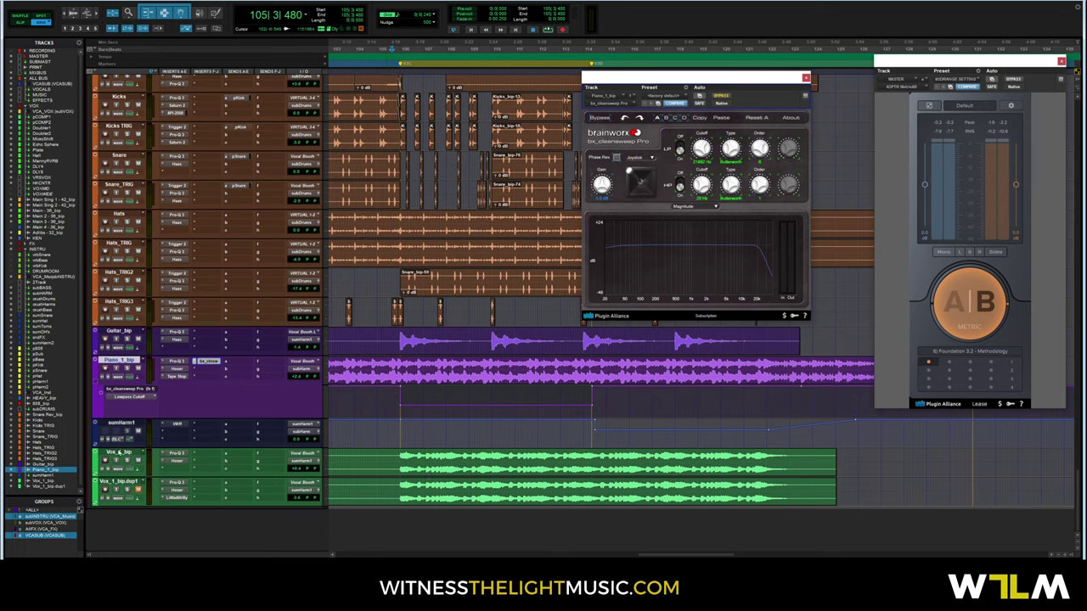
mouse_move(120, 447)
left_mouse_down()
mouse_move(122, 478)
mouse_move(131, 461)
left_mouse_up()
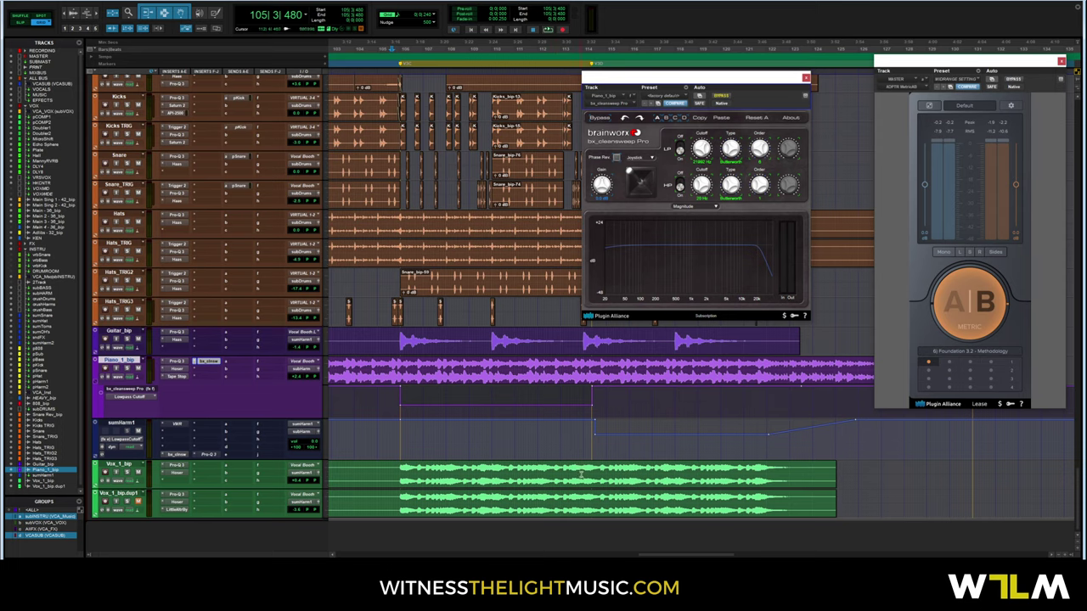
Open sumHarm1's bx_cleansweep Pro and arrange it below the piano's filter window.
left_click(177, 456)
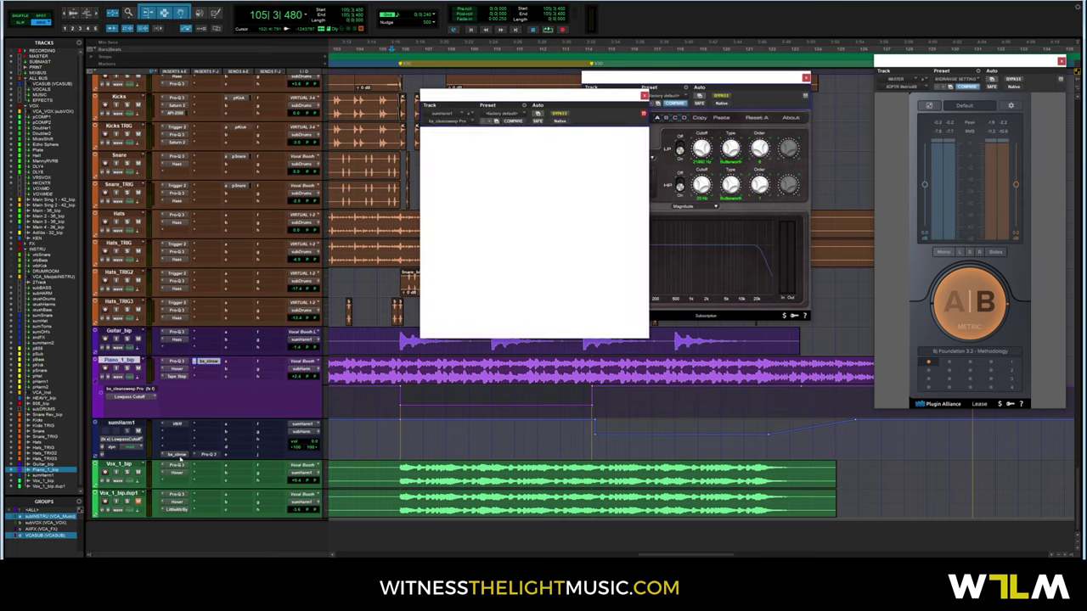
left_click_drag(530, 104, 697, 282)
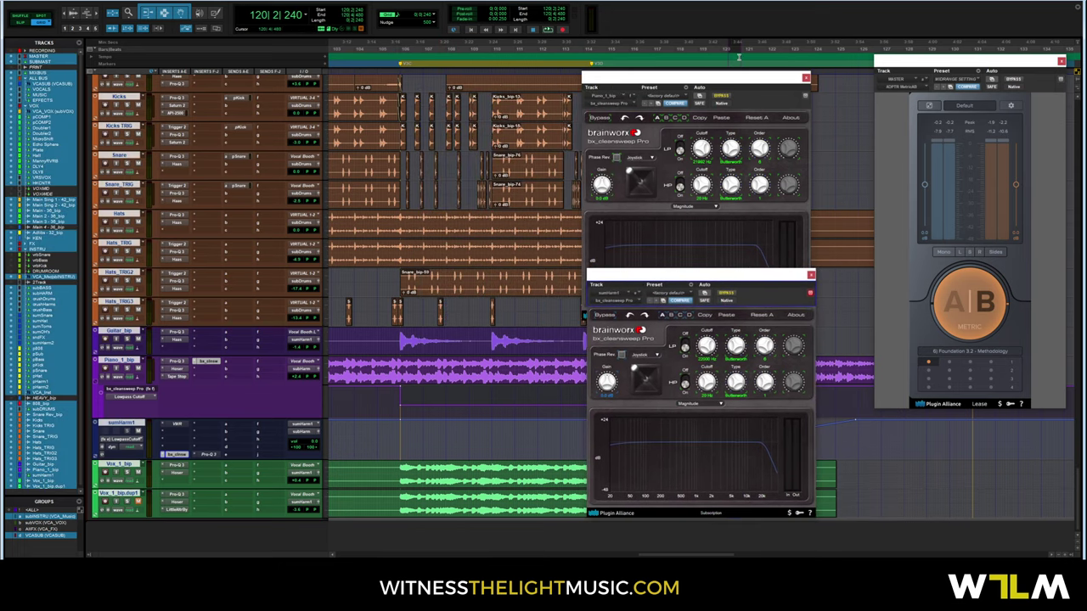
left_click_drag(729, 77, 729, 31)
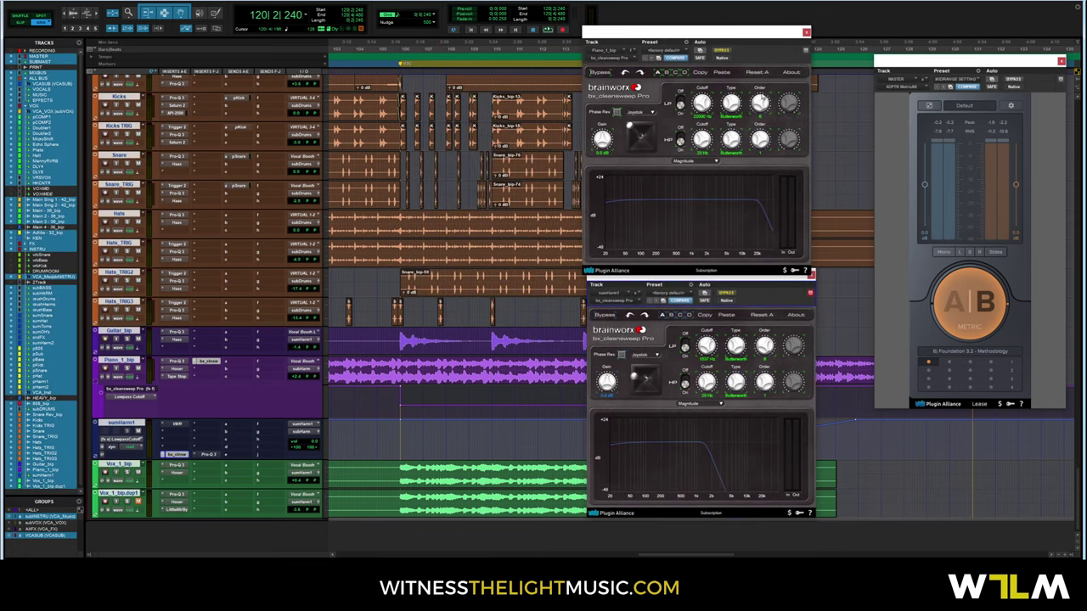
Play from bar 105 with Metric AB back on the mix, tidying both filter windows.
left_click(395, 443)
key("space")
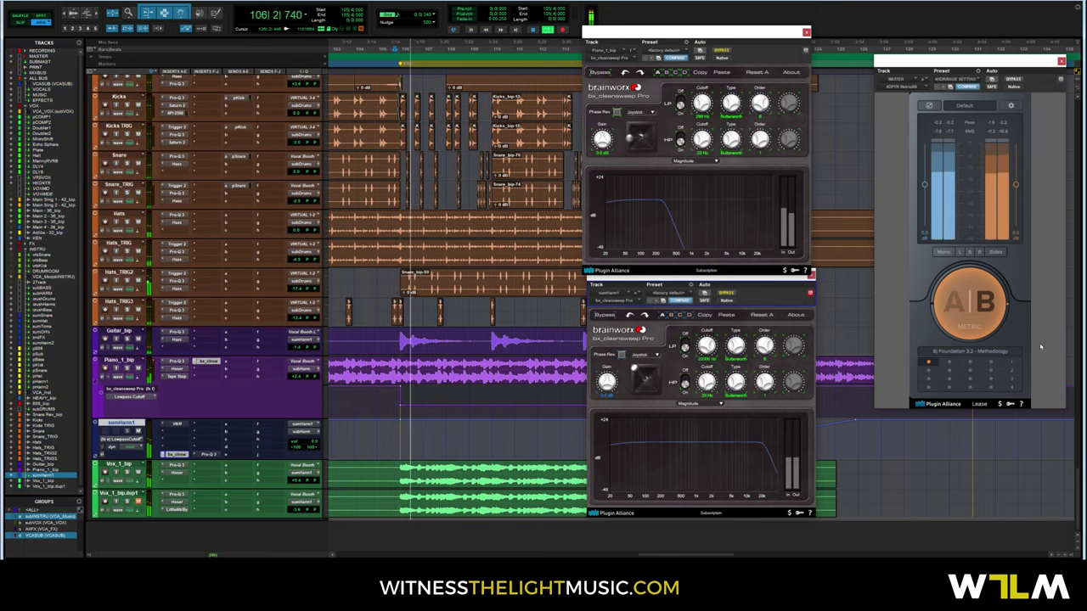
left_click(969, 301)
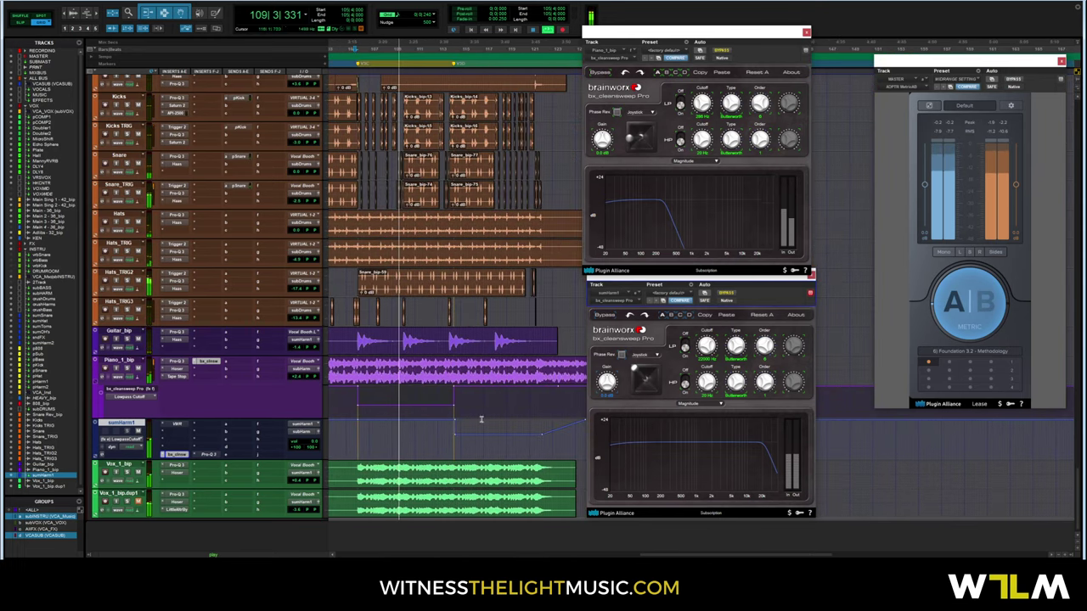
left_click_drag(645, 32, 714, 20)
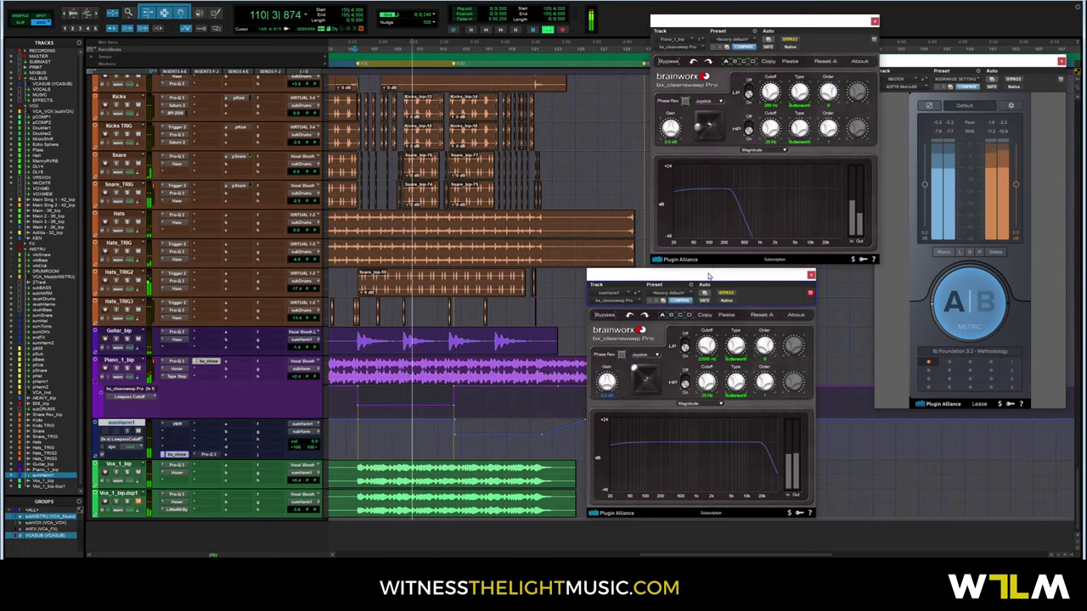
left_click_drag(709, 273, 767, 267)
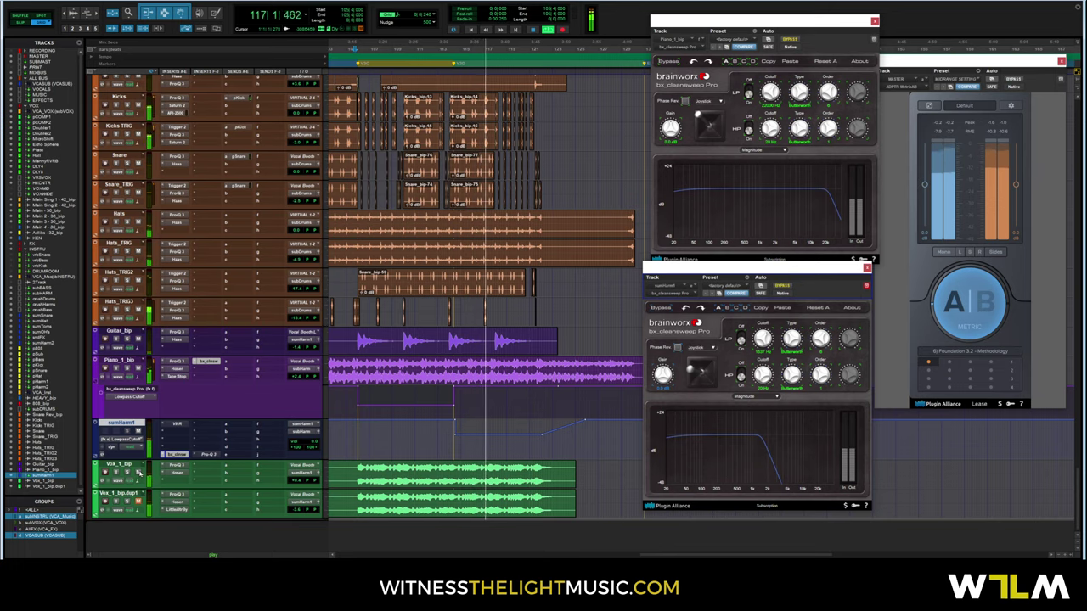
key("space")
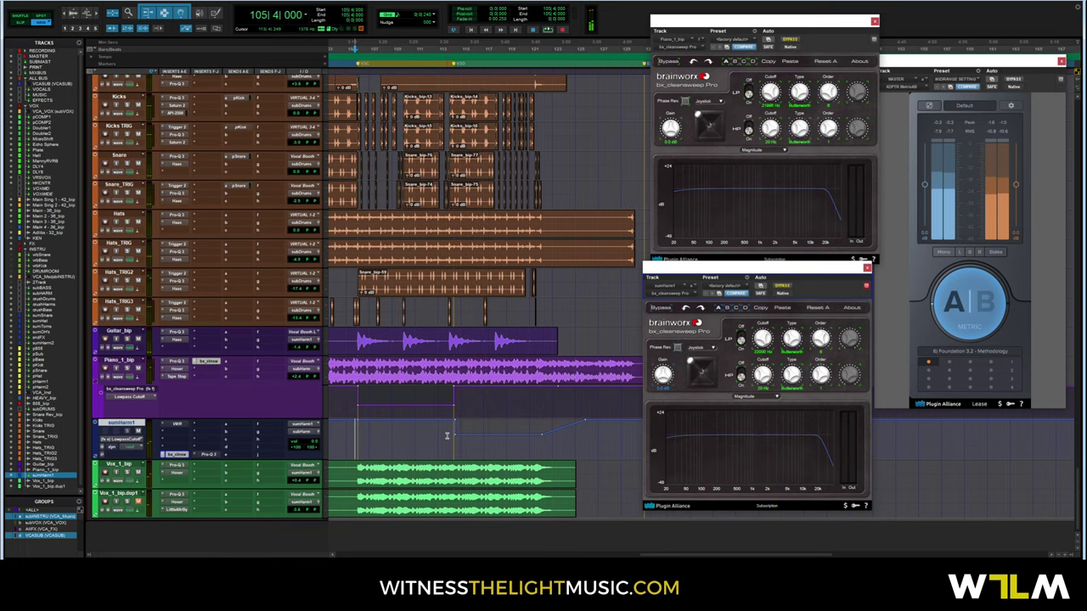
Zoom in at 113|4|240 and play to hear the piano's cutoff sweep.
left_click(446, 436)
key("ctrl+]")
key("ctrl+]")
key("ctrl+]")
key("ctrl+]")
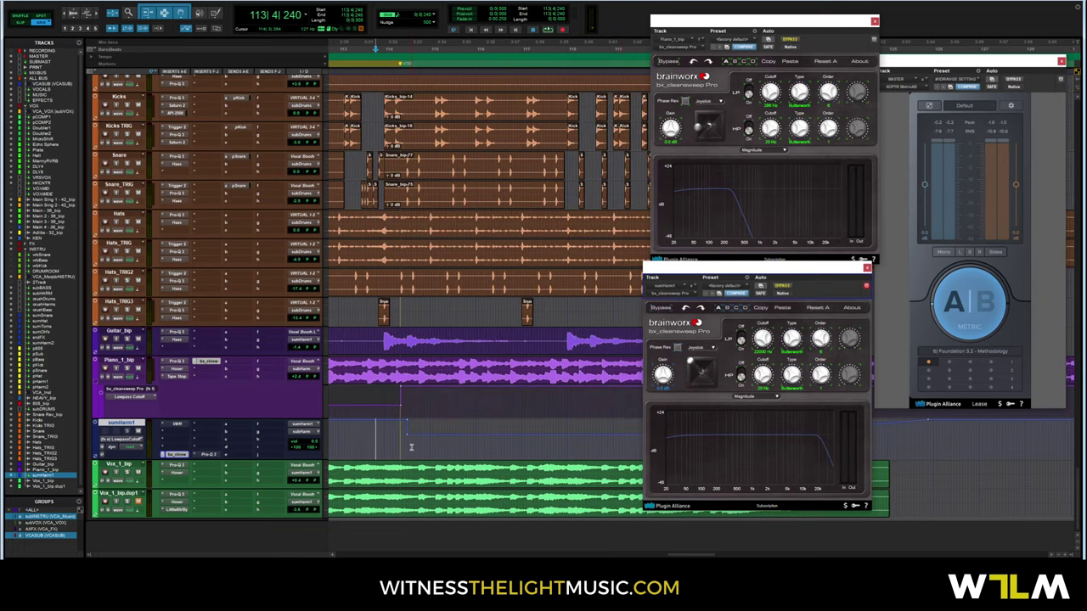
key("space")
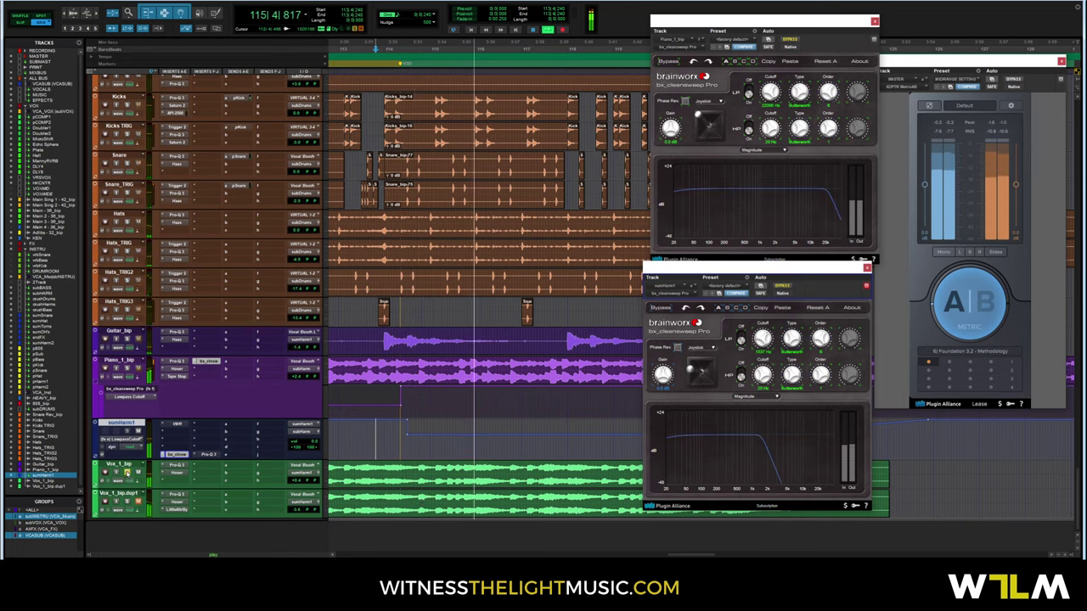
key("space")
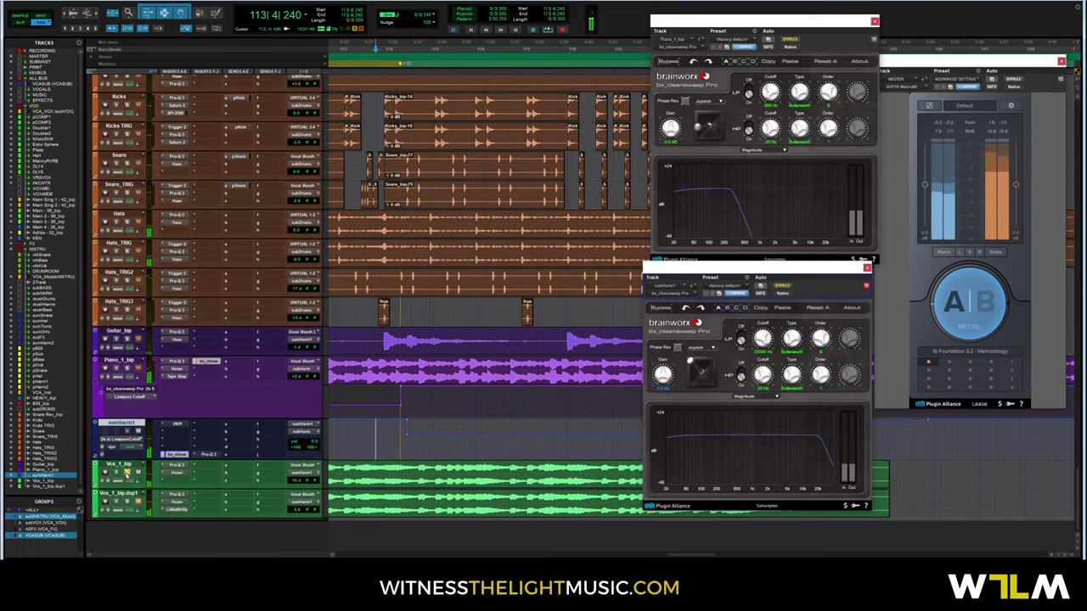
key("ctrl+bracketleft")
key("ctrl+bracketleft")
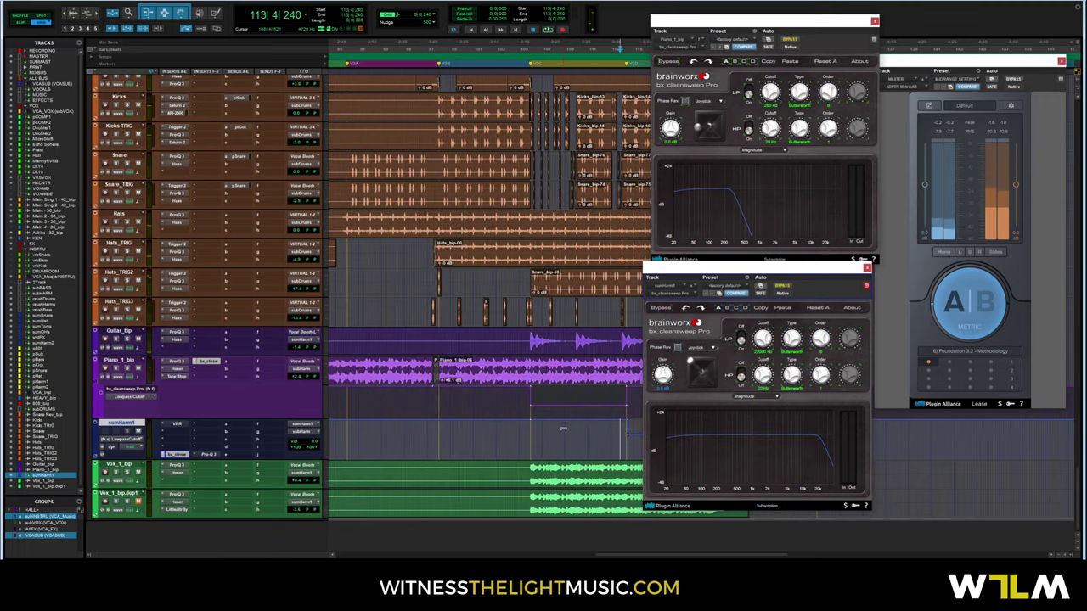
Zoom in on bars 114–116, then return the edit point to 105|4|000.
key("ctrl+bracketright")
key("ctrl+bracketright")
key("ctrl+bracketright")
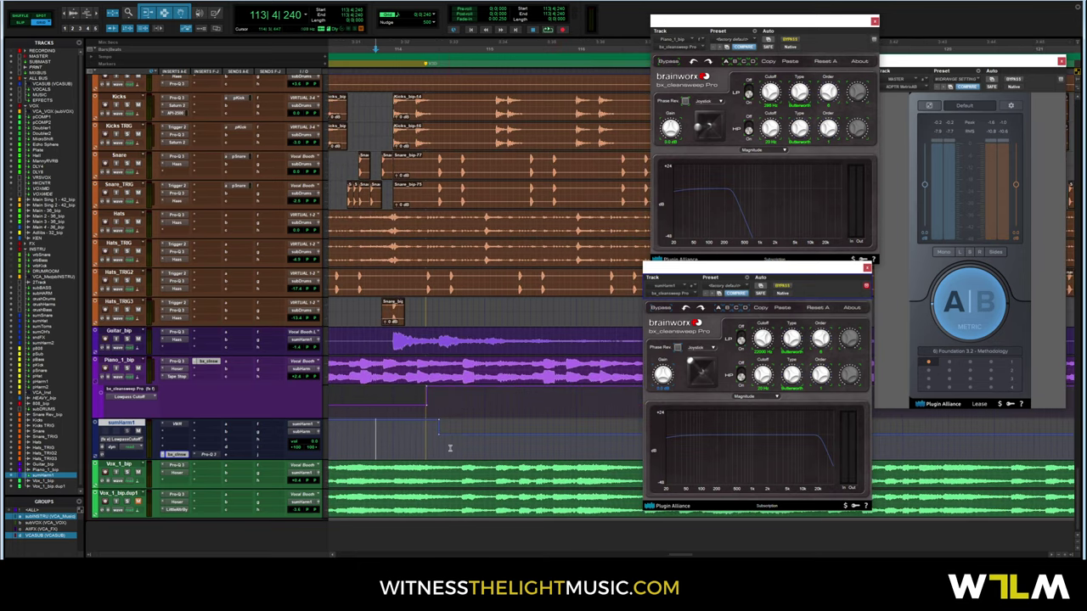
left_click(426, 433)
key("ctrl+bracketleft")
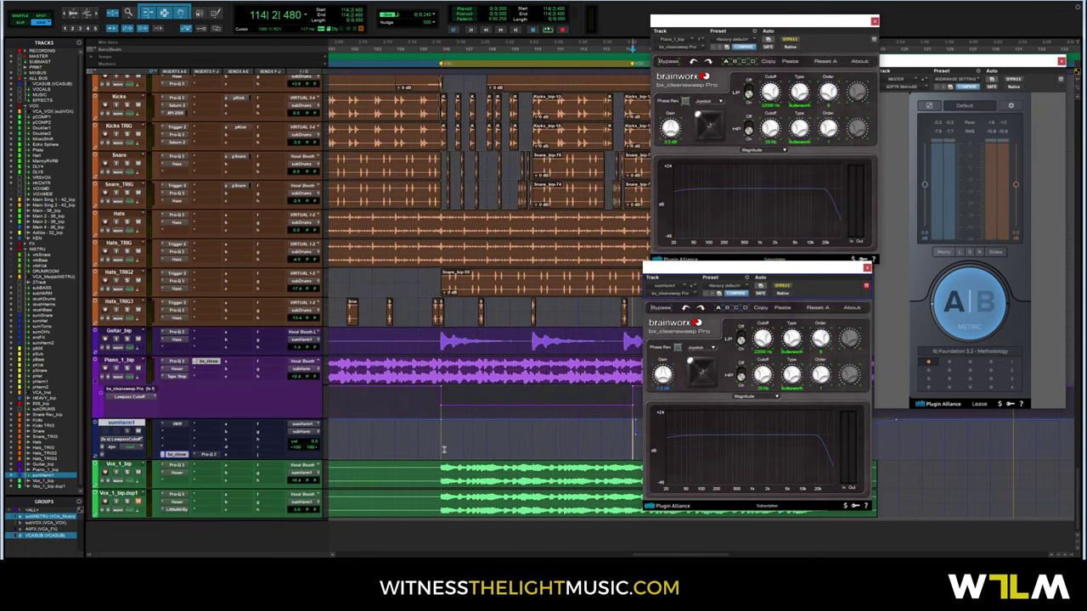
left_click(434, 443)
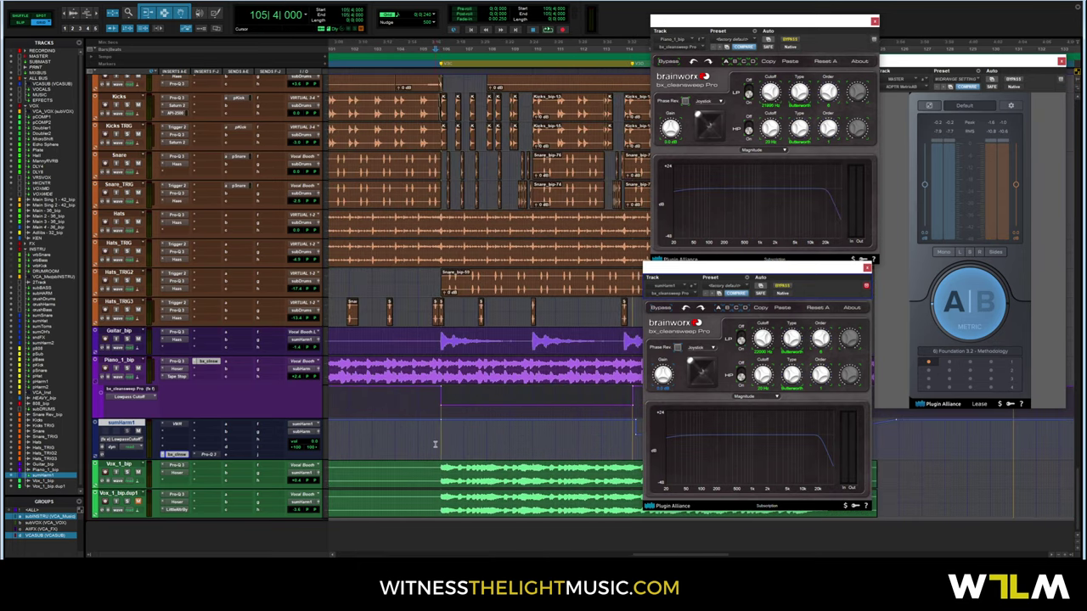
Select the Vox_1_bip.dup1 track and make it two sizes taller.
left_click(128, 498)
scroll(125, 499, "down", 1)
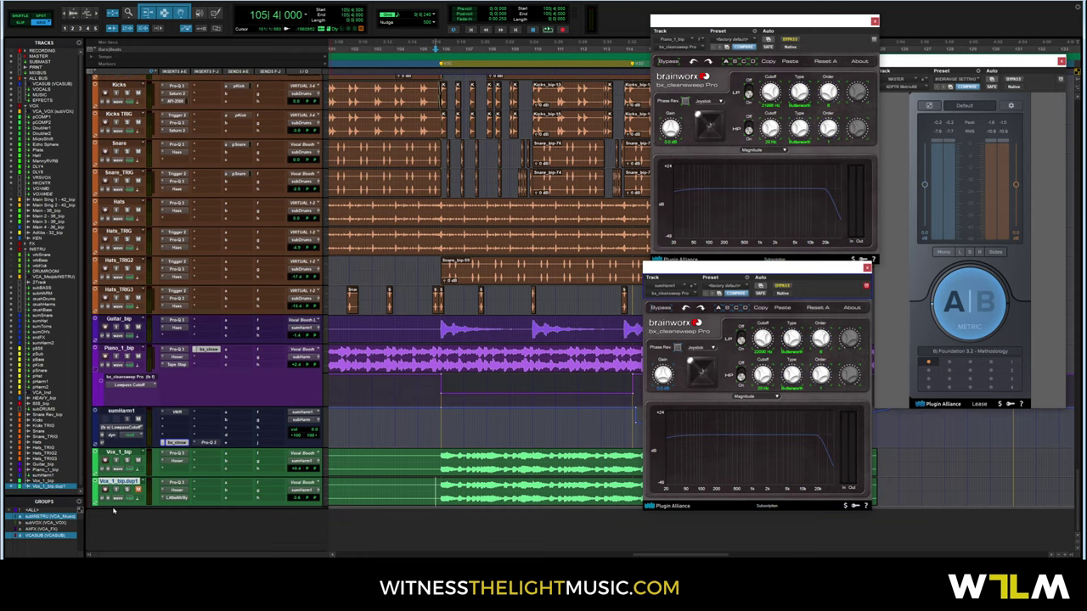
key("ctrl+Up")
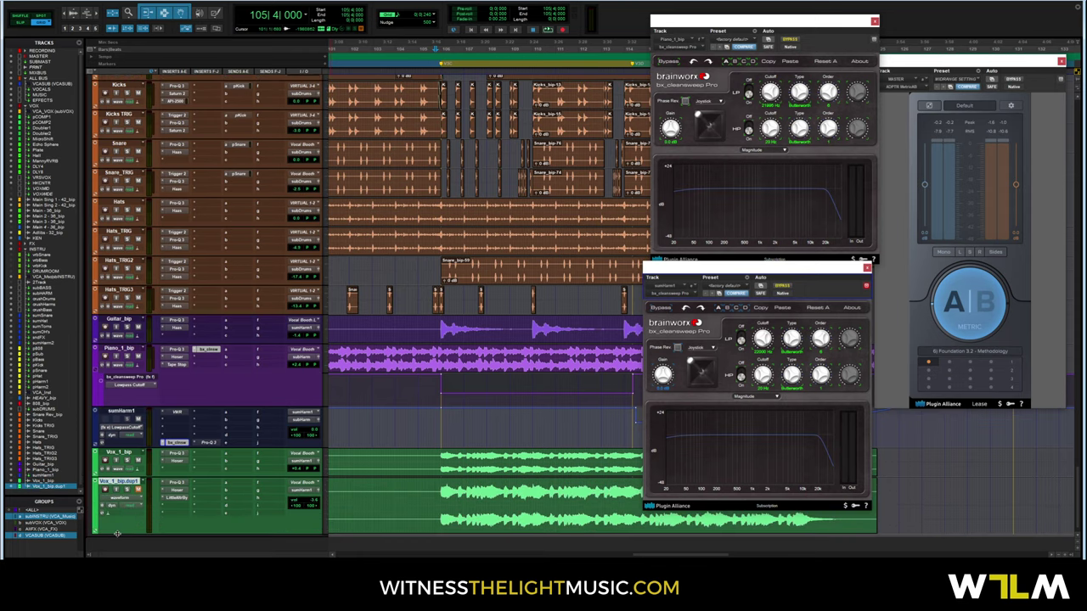
key("ctrl+Up")
Open Little AlterBoy on Vox_1_bip.dup1, move it aside, and audition the pitched vocal.
left_click(176, 499)
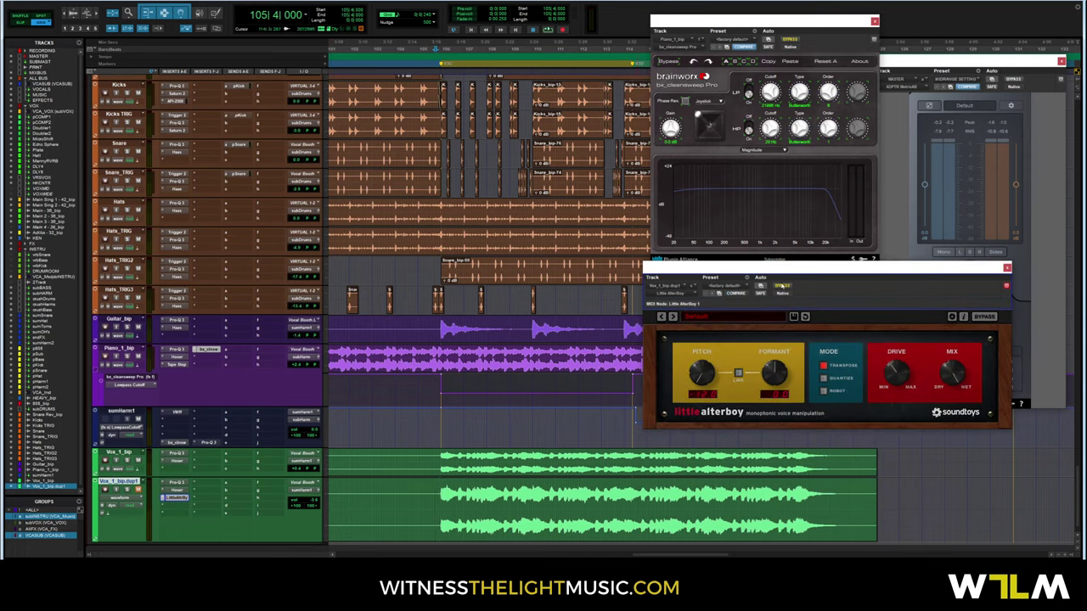
left_click_drag(773, 269, 536, 142)
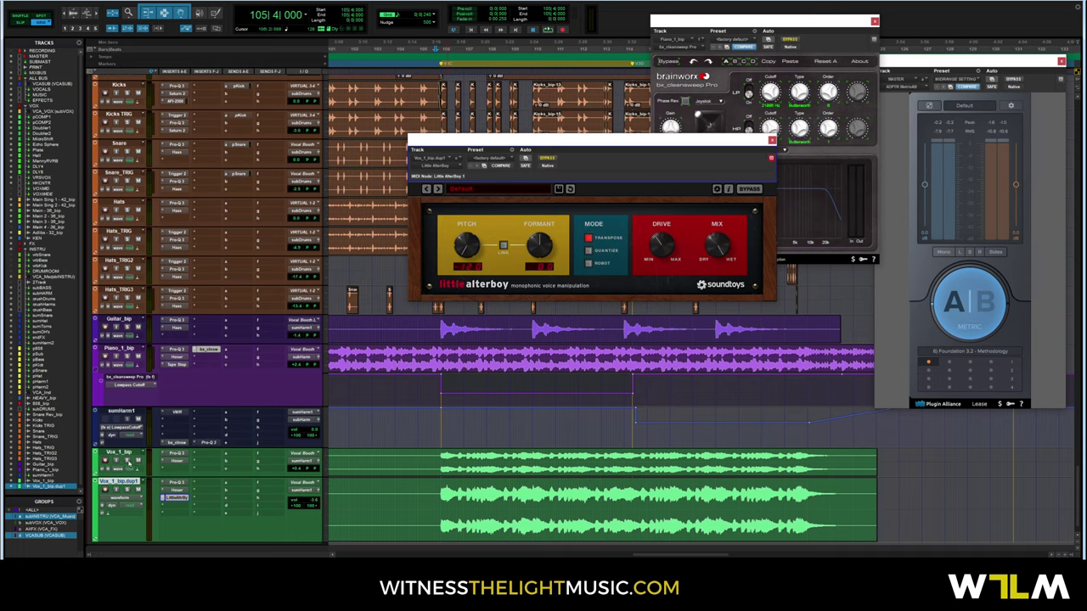
key("space")
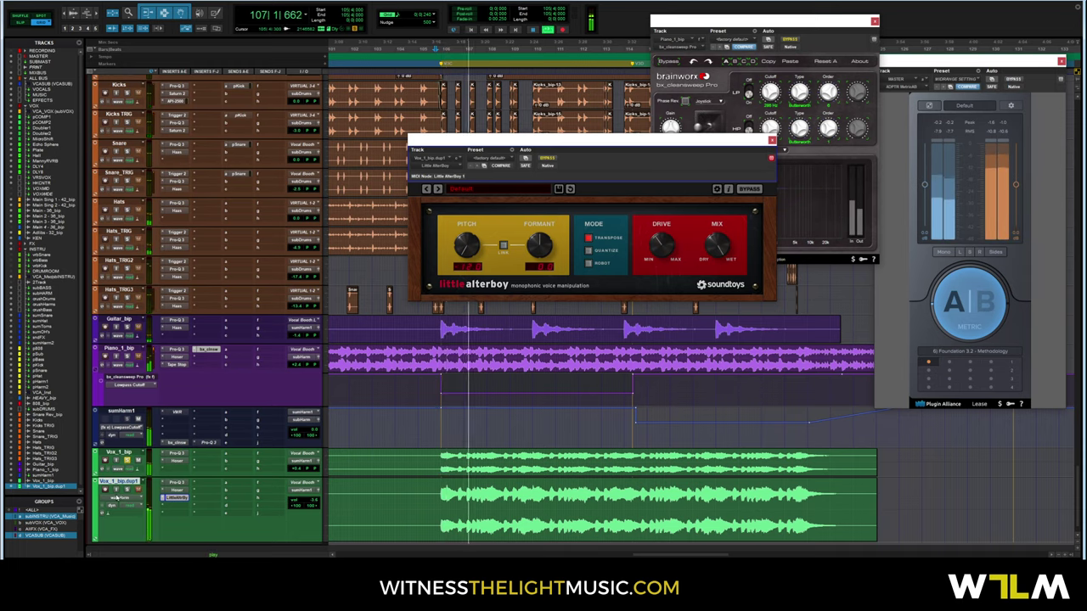
key("space")
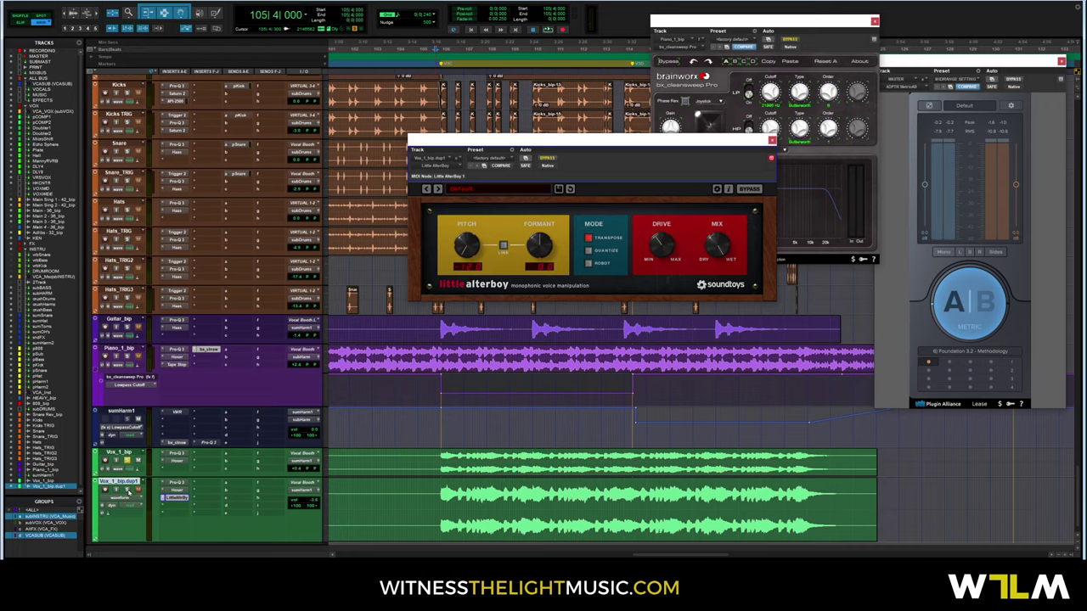
Restart playback and reposition the Little AlterBoy and bx_cleansweep Pro windows.
key("space")
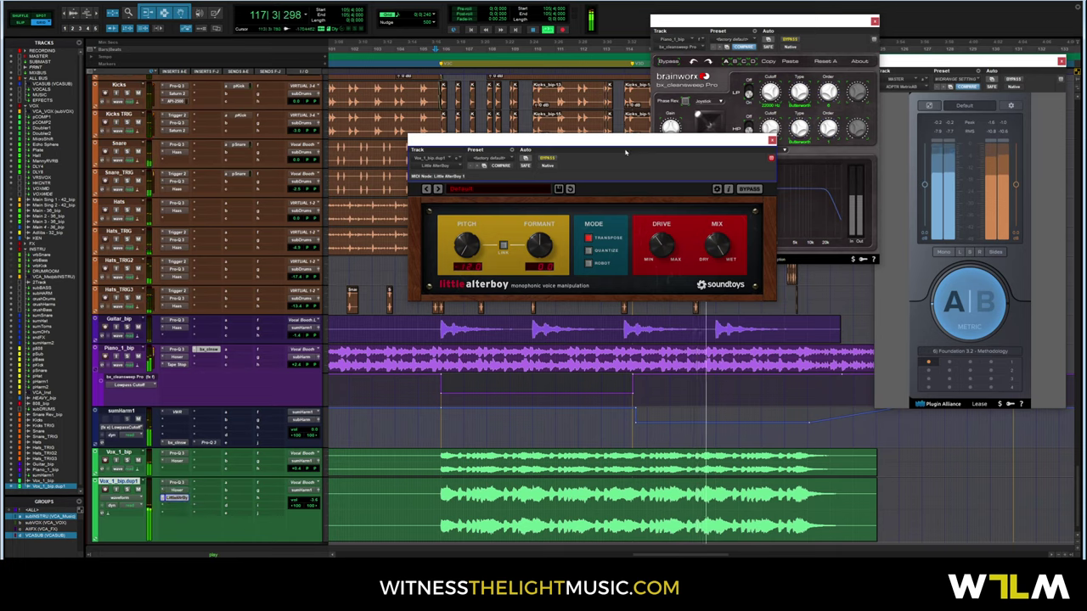
left_click_drag(626, 152, 606, 288)
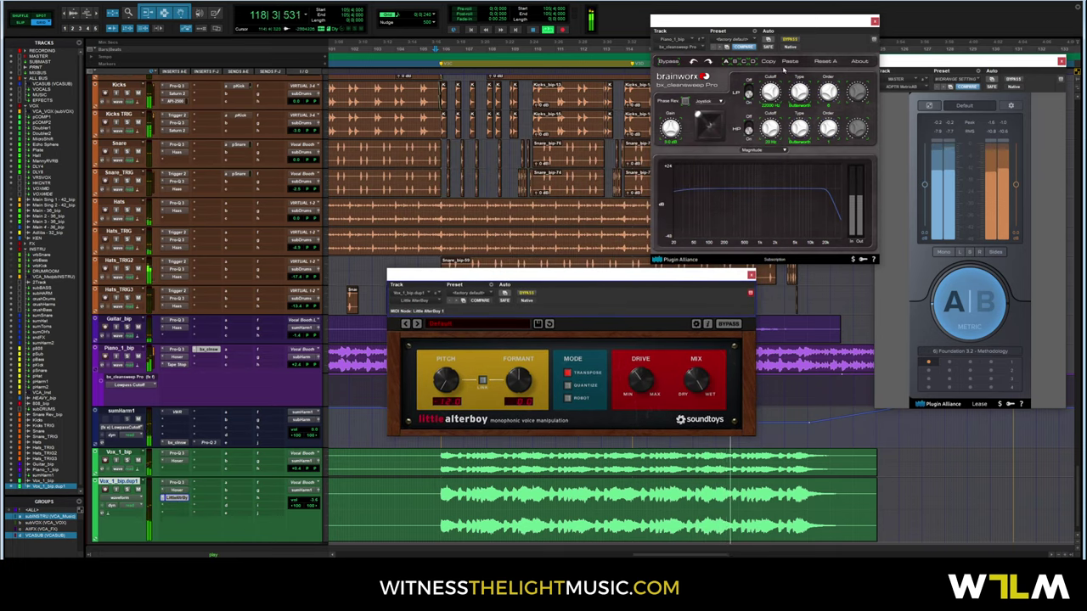
left_click_drag(764, 20, 581, 24)
Close bx_cleansweep Pro and Little AlterBoy, center Metric AB, and stop playback at bar 105.
left_click(691, 24)
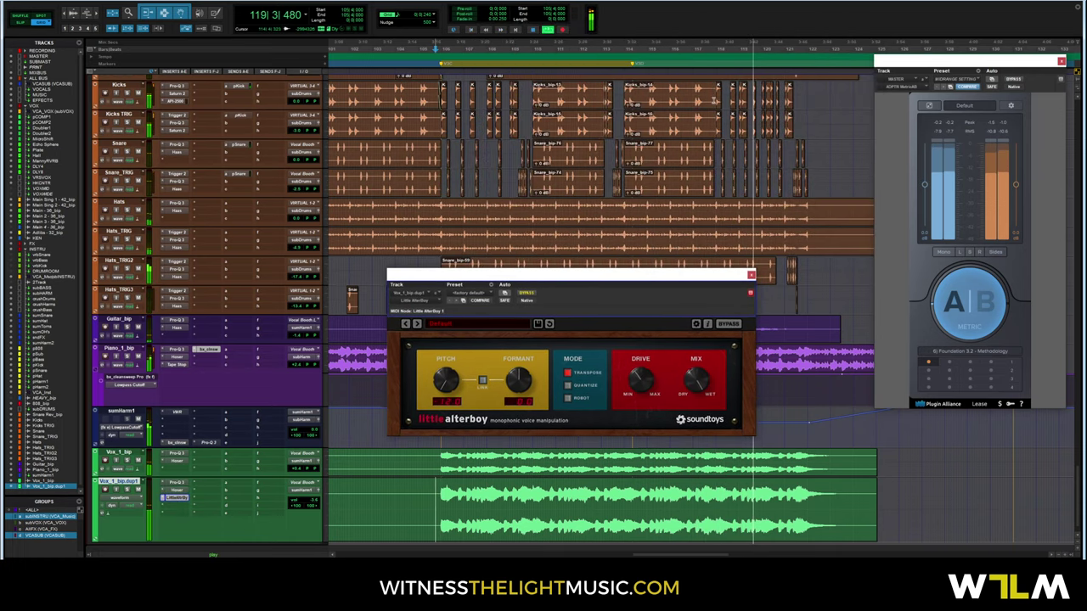
left_click(751, 274)
left_click_drag(954, 72, 589, 73)
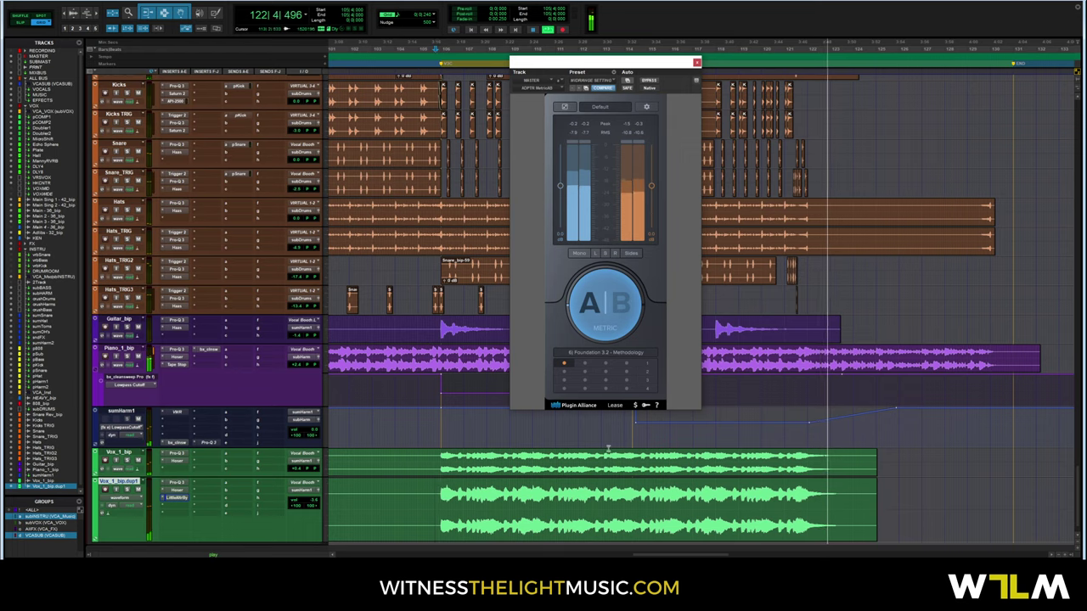
key("space")
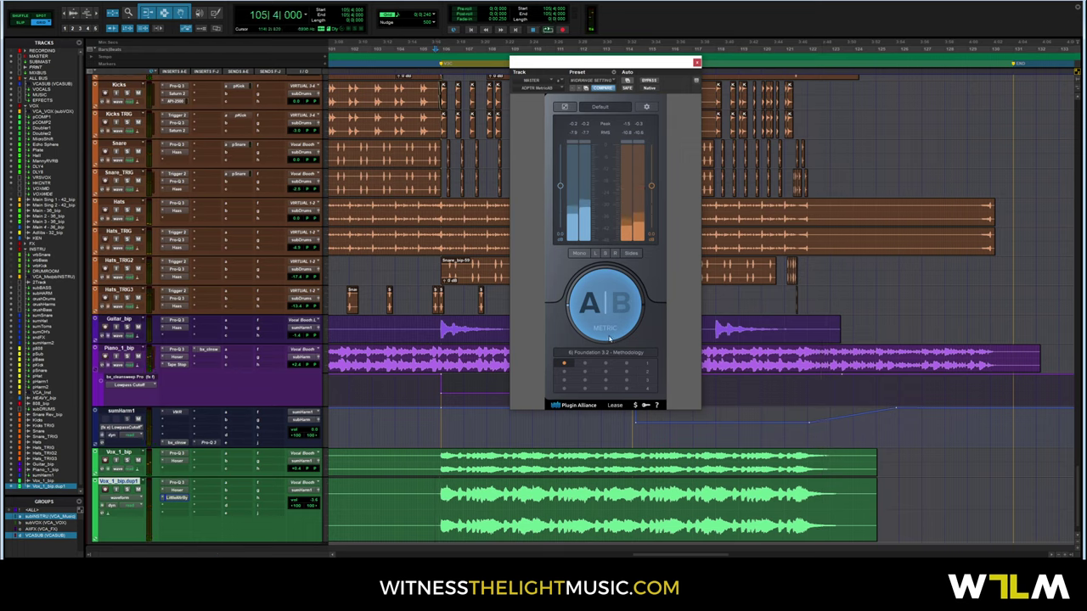
mouse_move(603, 72)
left_mouse_down()
mouse_move(586, 51)
mouse_move(613, 59)
left_mouse_up()
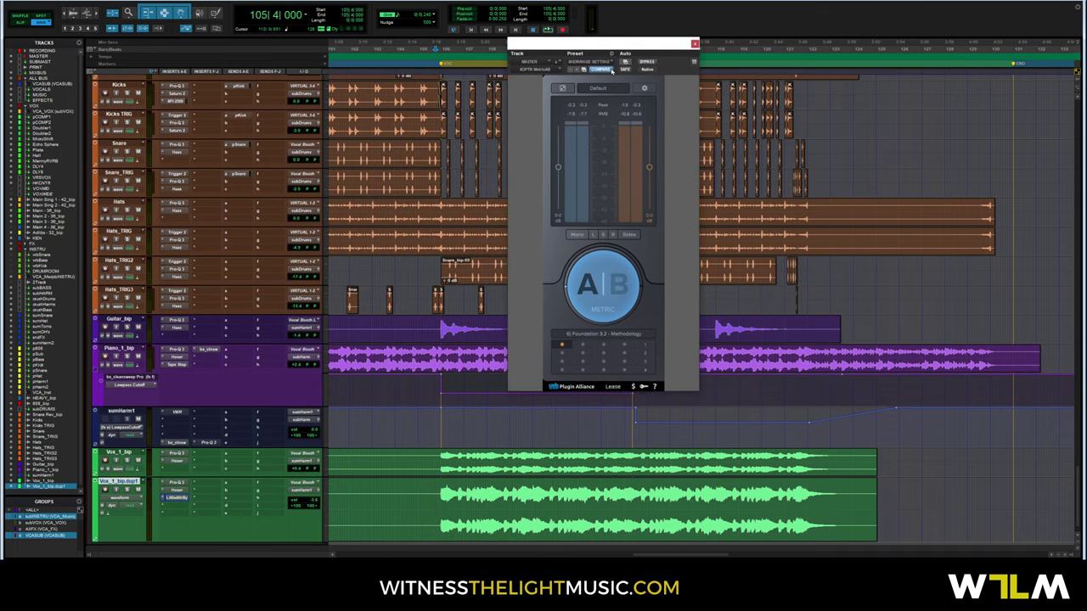